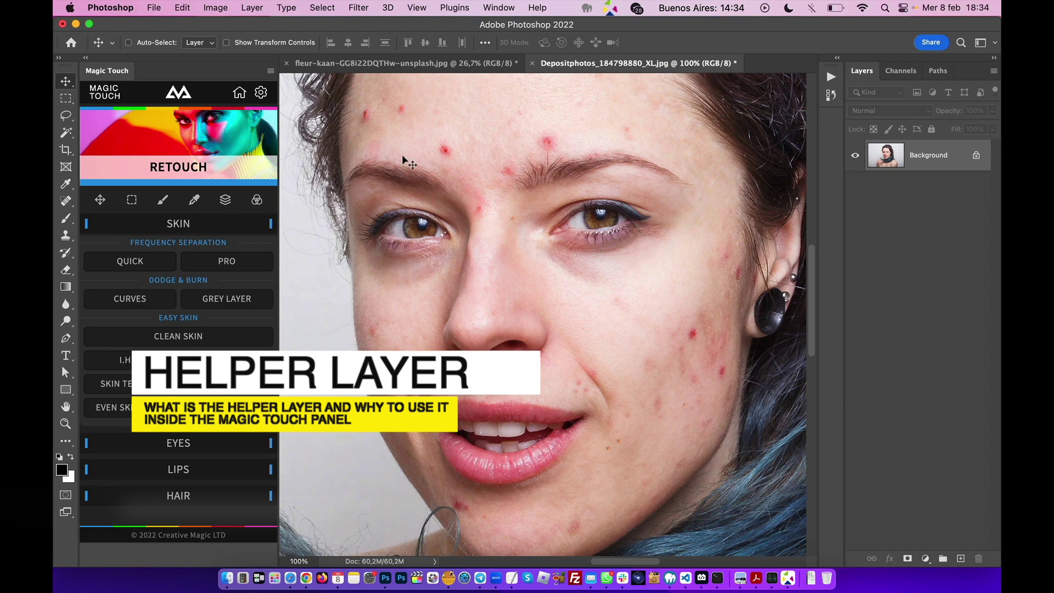
Step: Examine the freckled skin on the forehead, eyes and nose in the fleur-kaan portrait up close
left_click(433, 63)
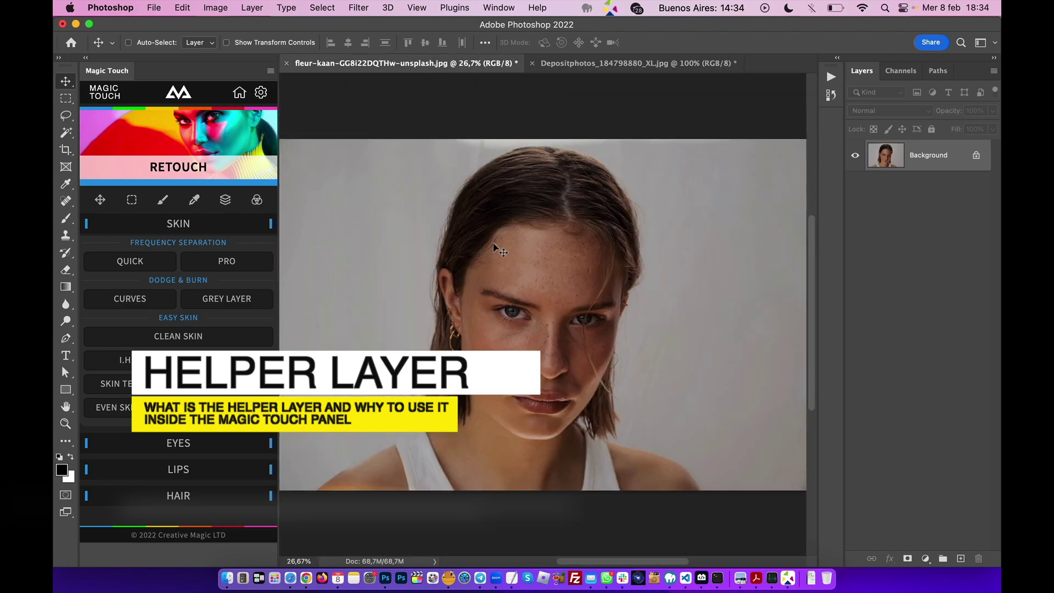
key("super+plus")
key("super+plus")
key("super+plus")
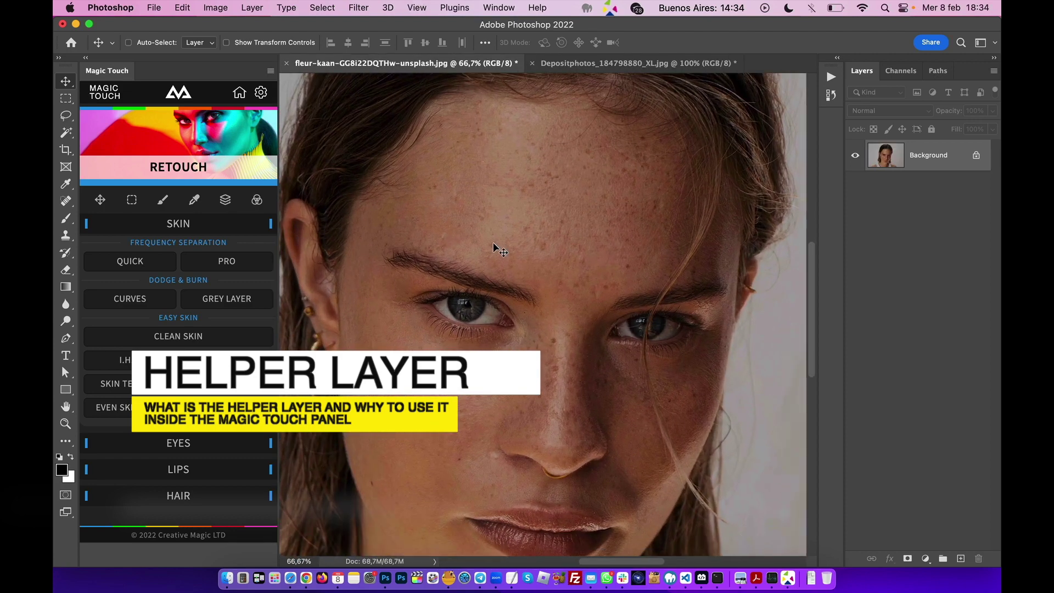
scroll(572, 255, "up", 2)
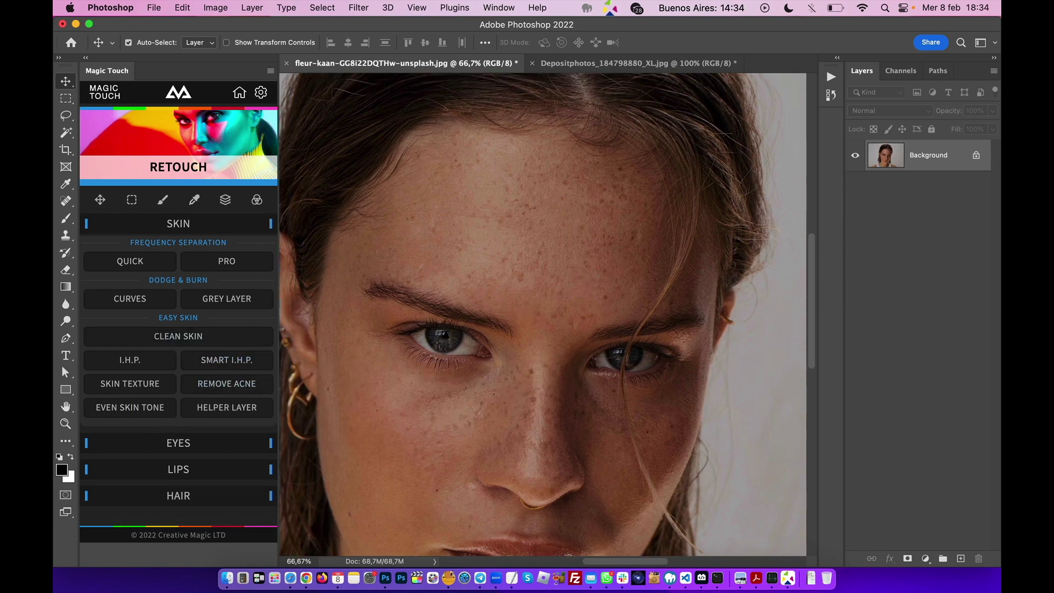
key("super+plus")
scroll(635, 266, "down", 3)
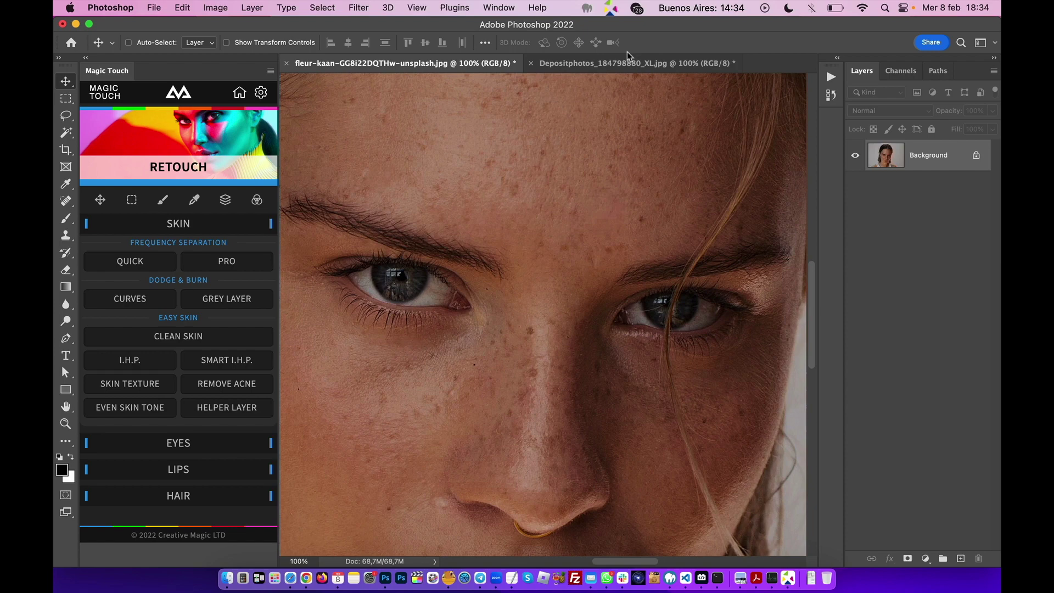
Step: Switch to the Depositphotos portrait and examine the acne on the forehead and cheeks
left_click(631, 63)
left_click(66, 424)
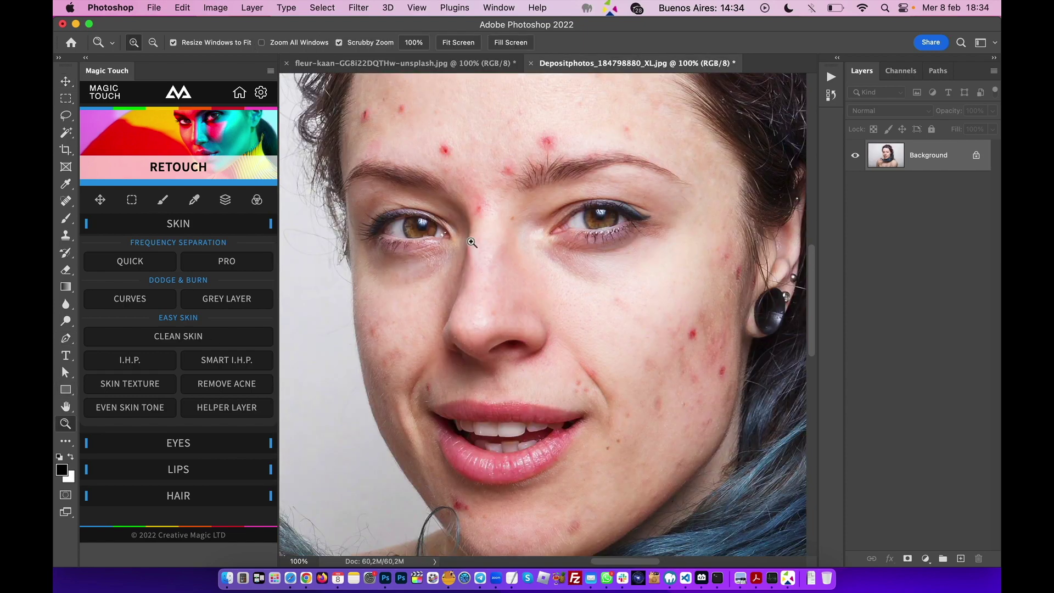
left_click(471, 240)
left_click(471, 240)
key("super+minus")
key("super+minus")
key("super+minus")
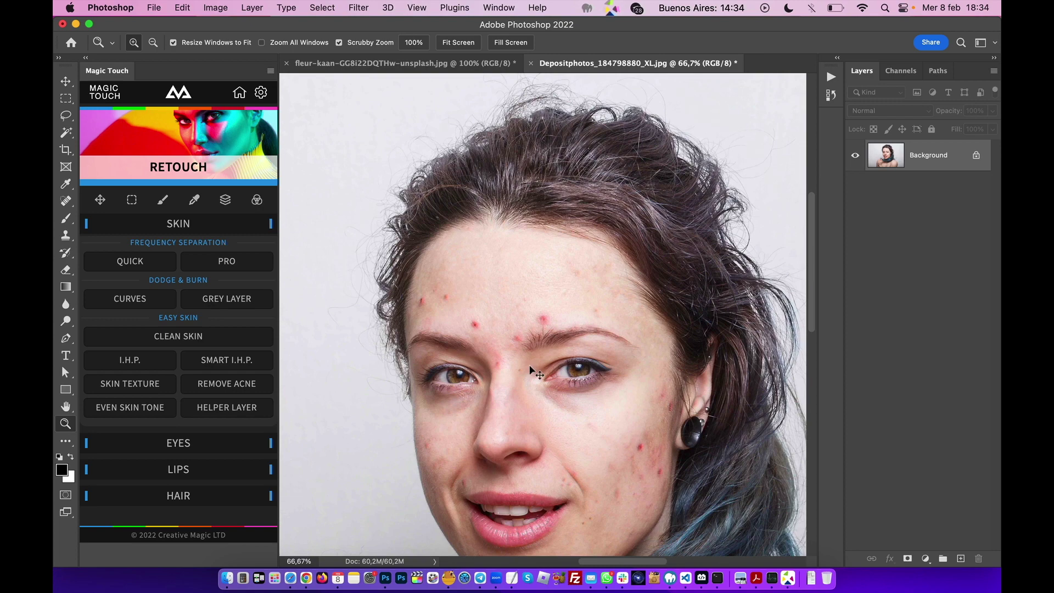
left_click(530, 367)
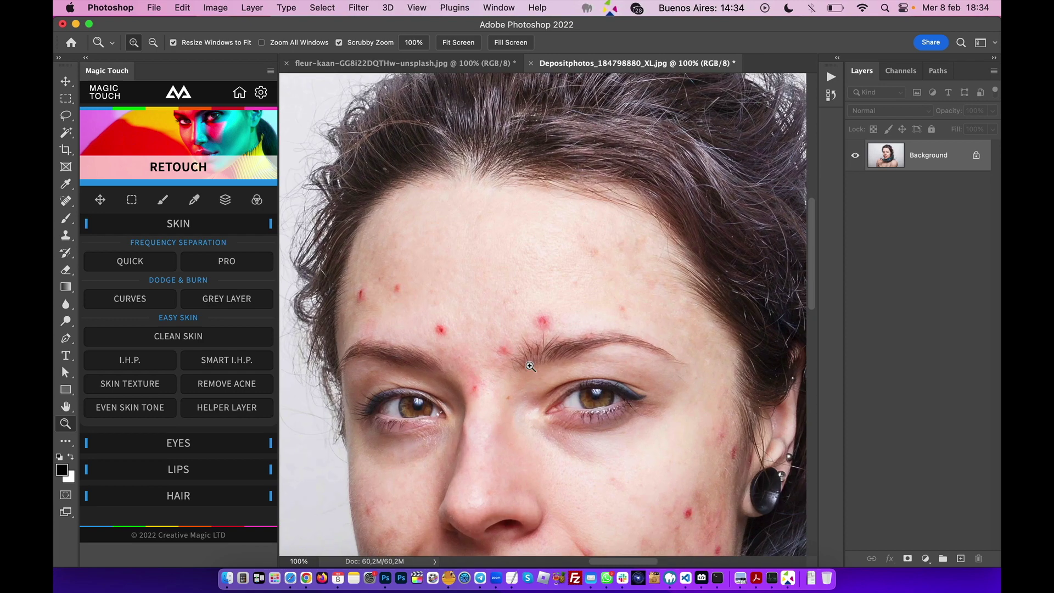
scroll(536, 378, "down", 3)
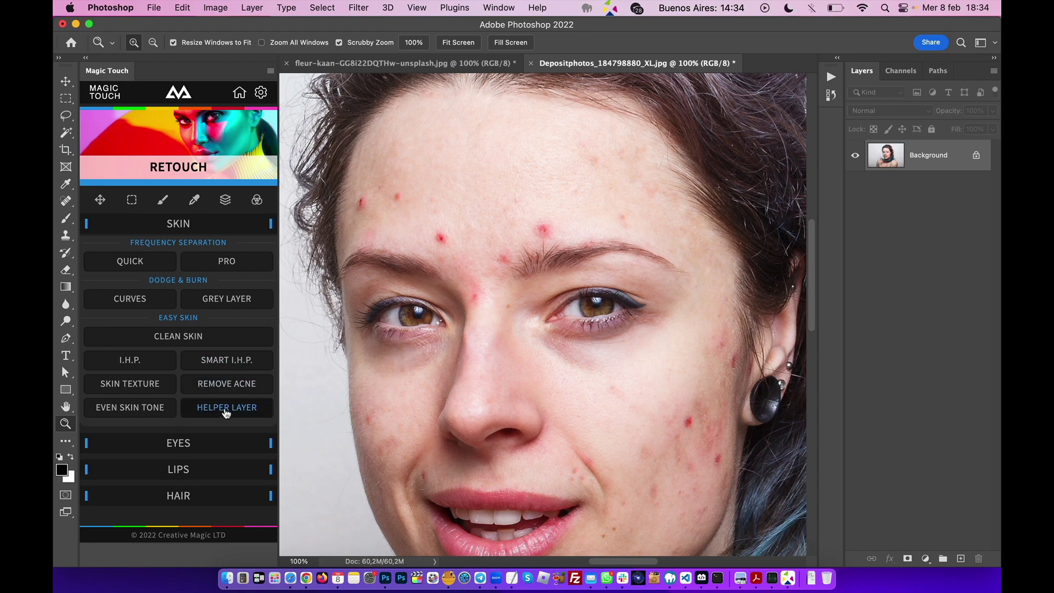
Step: Add a Helper Layer to the Depositphotos portrait from the Magic Touch Retouch skin tools
left_click(240, 92)
left_click(209, 140)
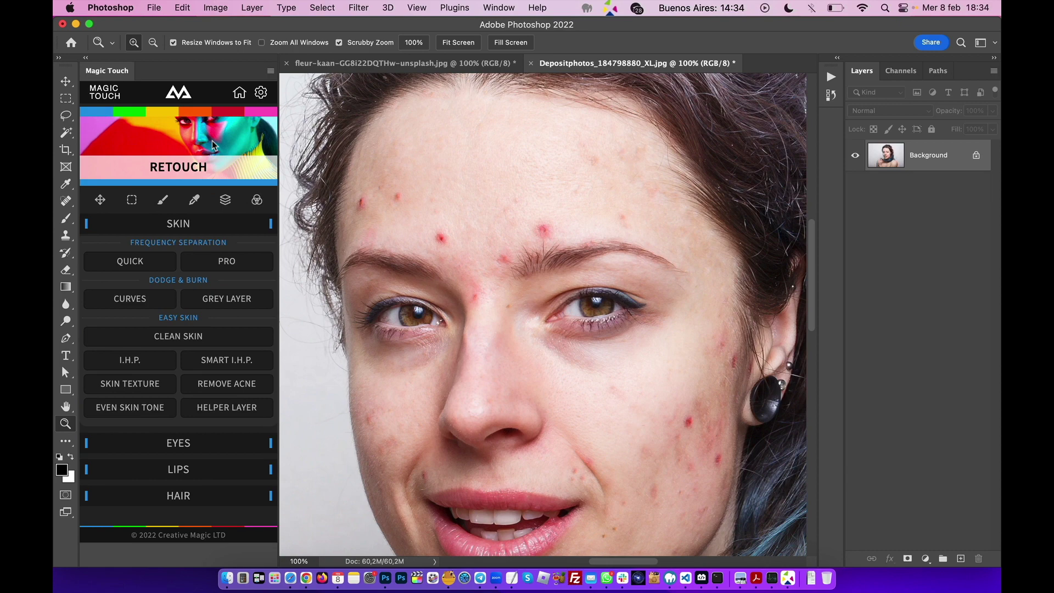
left_click(231, 411)
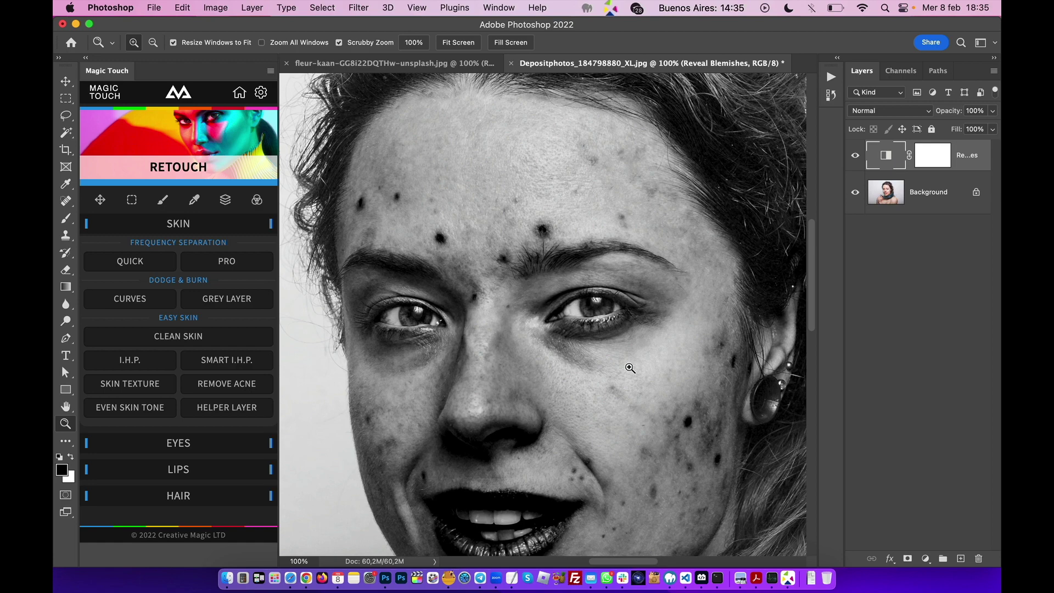
Step: Inspect the blemishes across the whole face of the Depositphotos portrait through the high-contrast helper layer
scroll(630, 368, "down", 5)
scroll(631, 367, "up", 4)
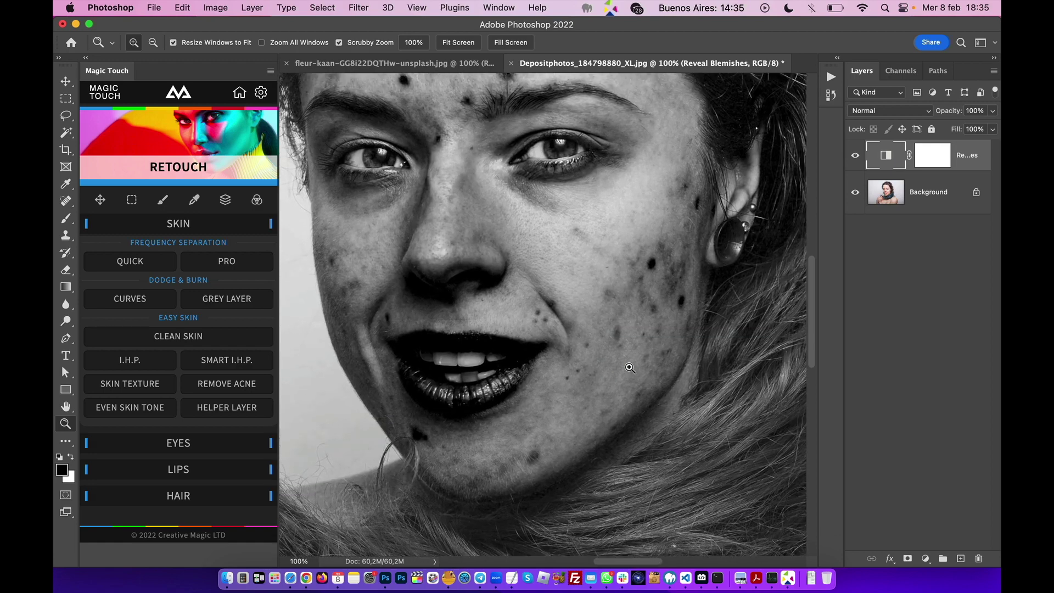
scroll(631, 368, "down", 5)
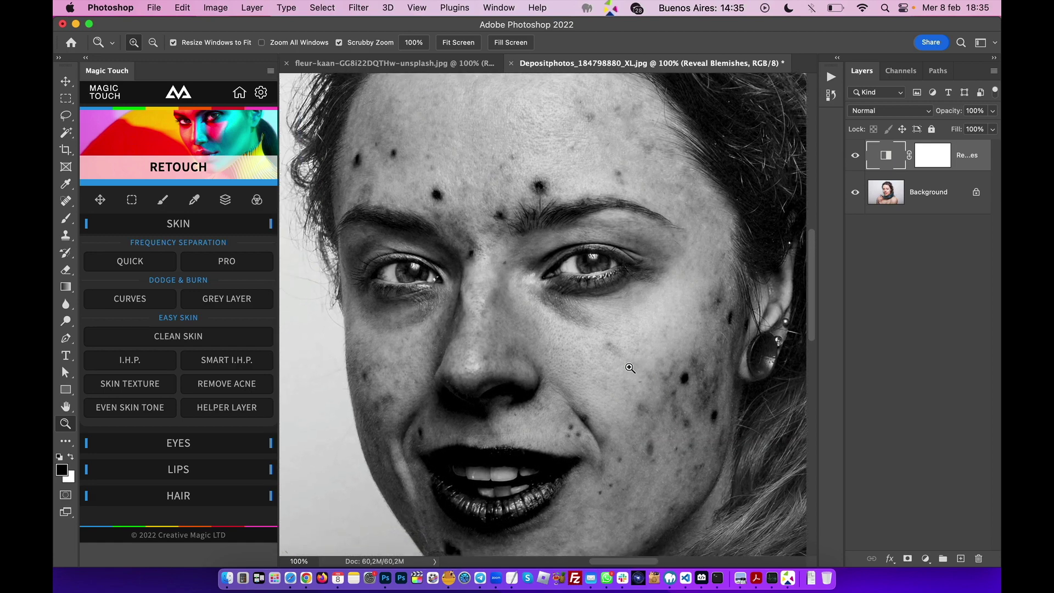
scroll(630, 368, "up", 4)
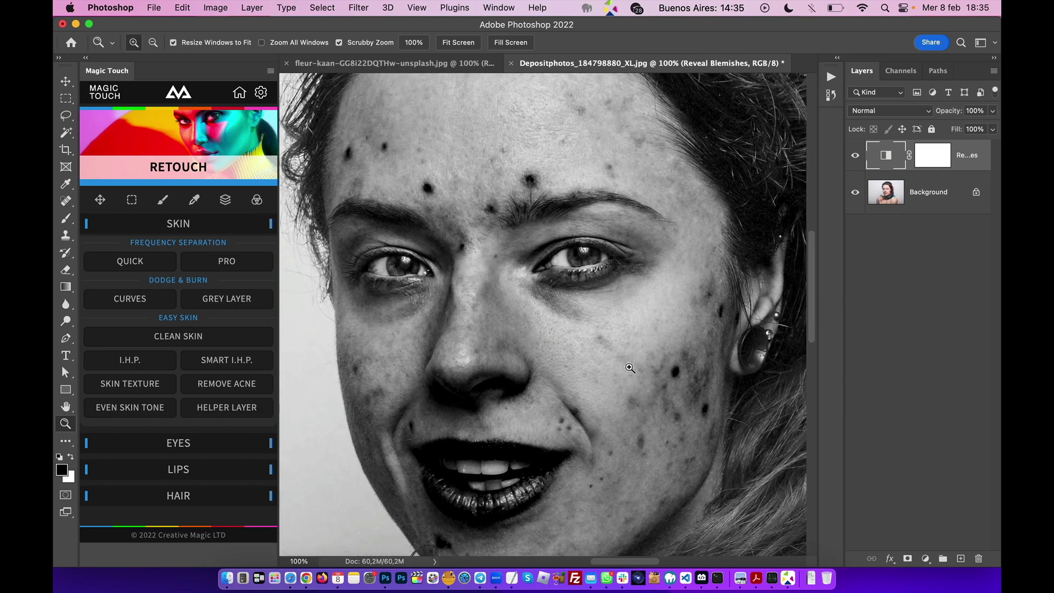
scroll(631, 367, "down", 1)
left_click(630, 368)
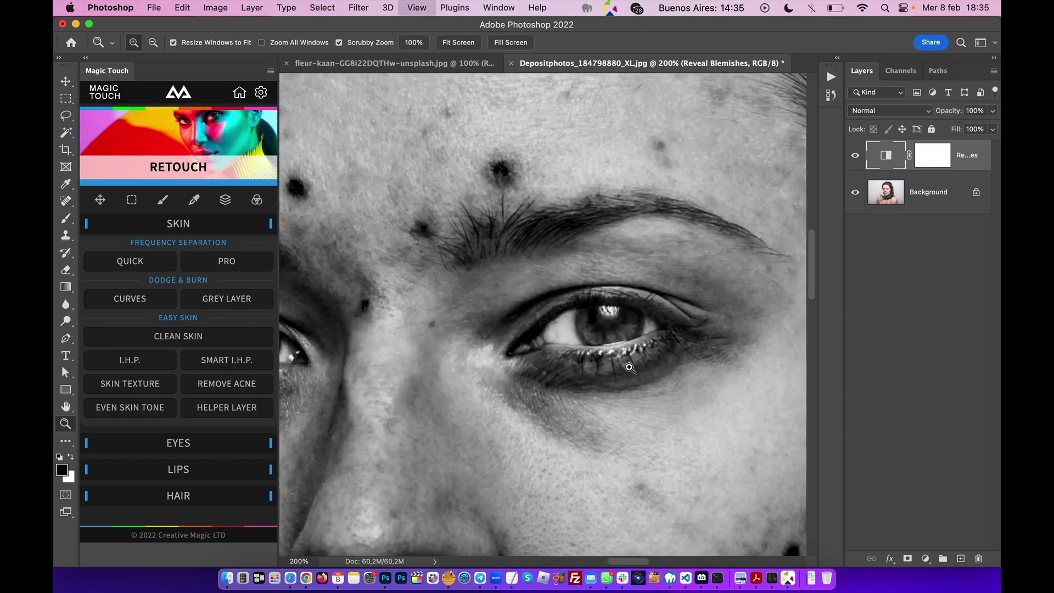
left_click(631, 368)
left_click(630, 368, "alt")
left_click(630, 368, "alt")
left_click(630, 368, "alt")
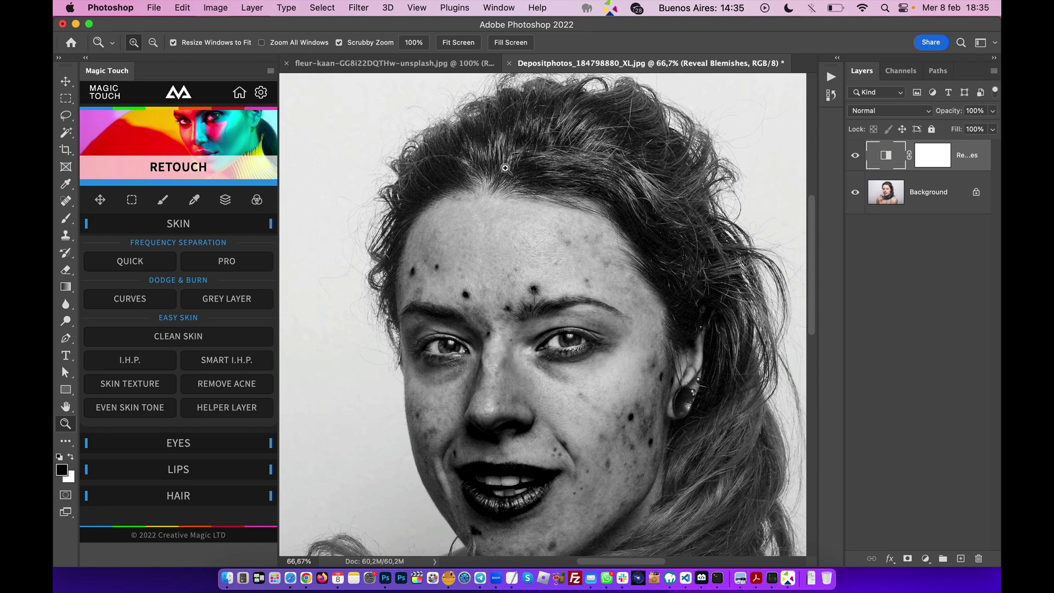
Step: Switch to the fleur-kaan portrait and add a Magic Touch Helper Layer to it
left_click(423, 65)
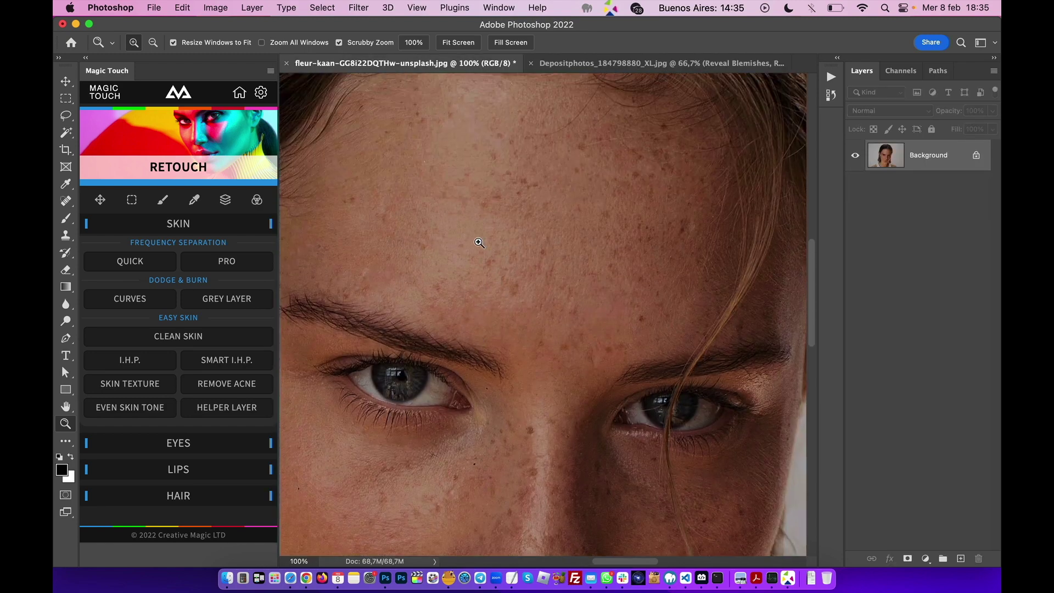
left_click(478, 241, "alt")
scroll(510, 333, "down", 2)
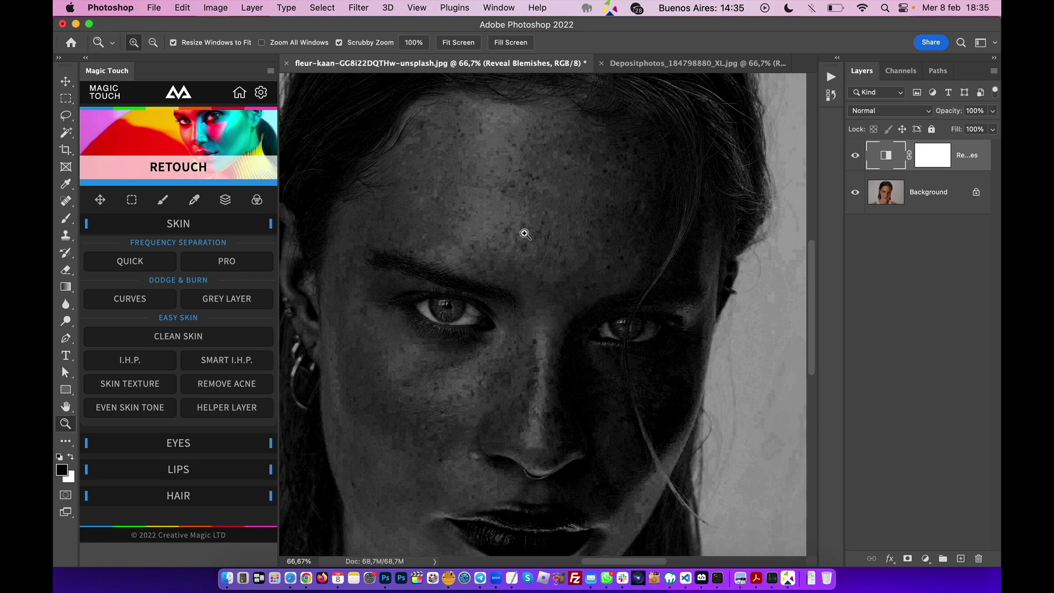
Step: Compare the freckled face with the Reveal Blemishes layer shown and hidden, leaving the layer visible
left_click(525, 234)
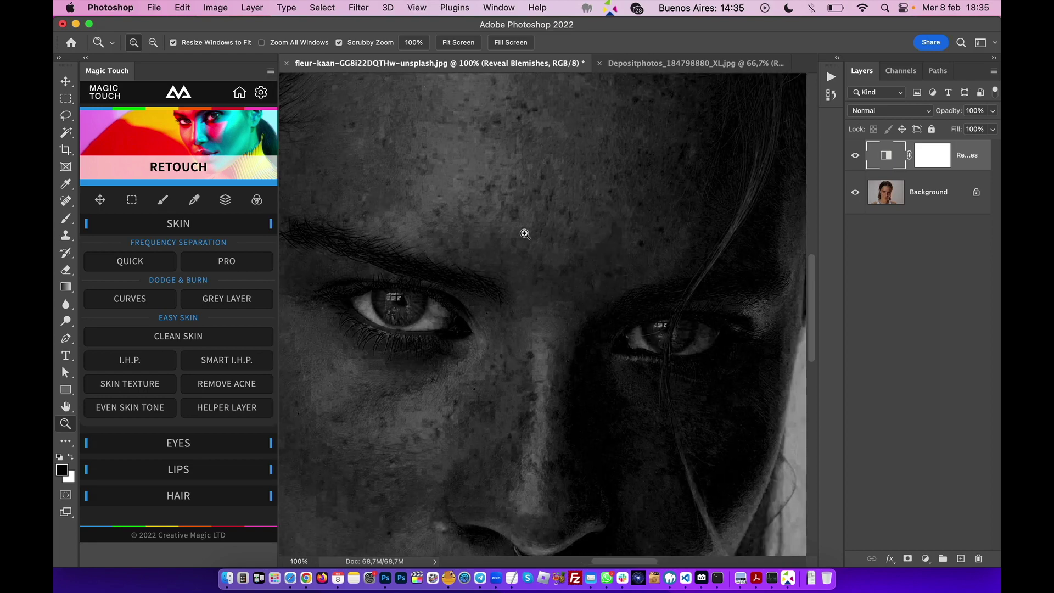
scroll(526, 234, "up", 3)
scroll(525, 234, "up", 2)
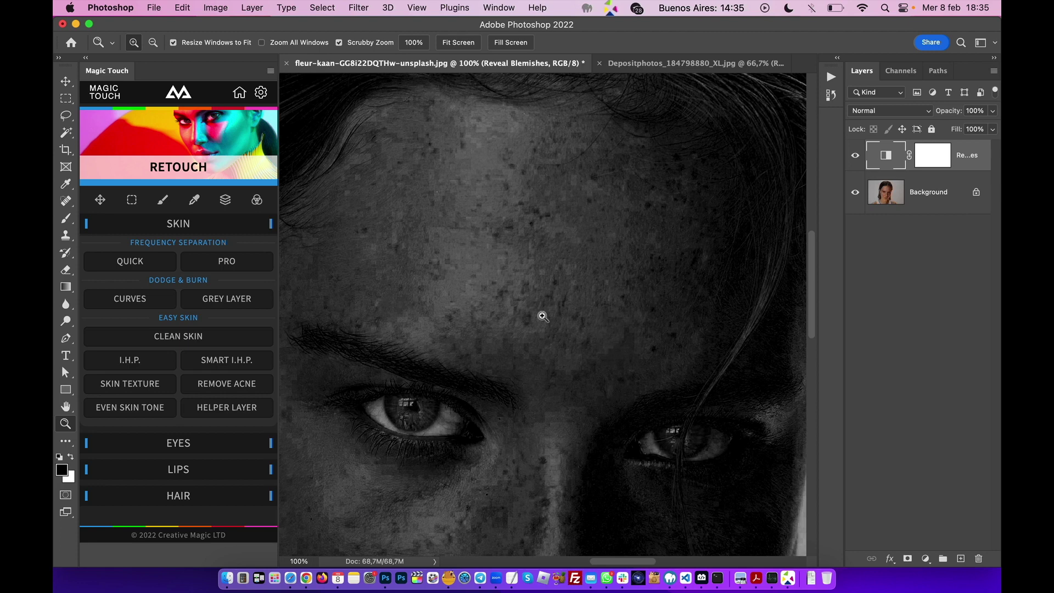
left_click(855, 156)
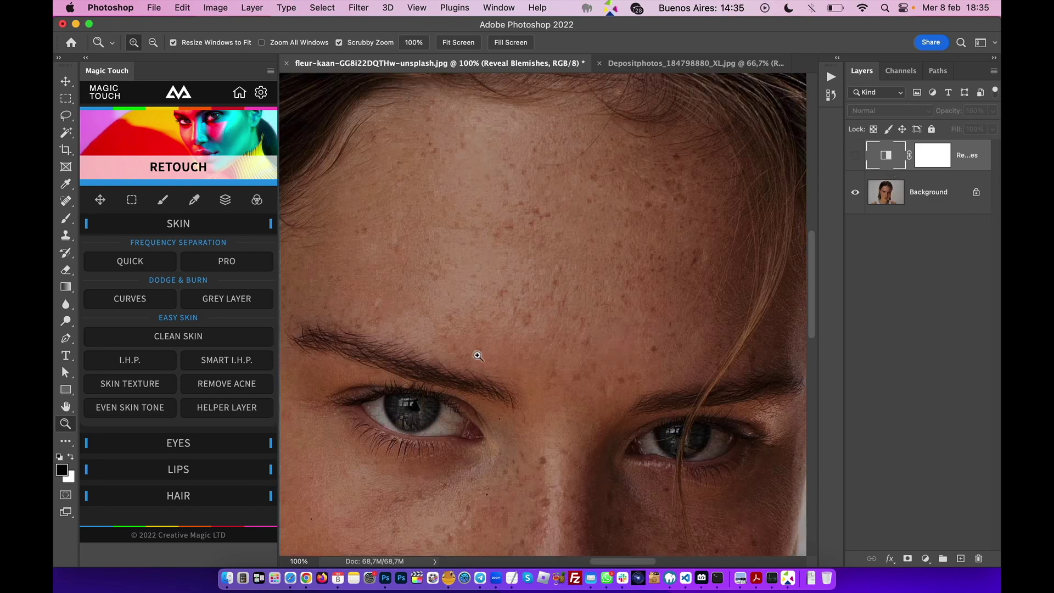
scroll(650, 352, "down", 2)
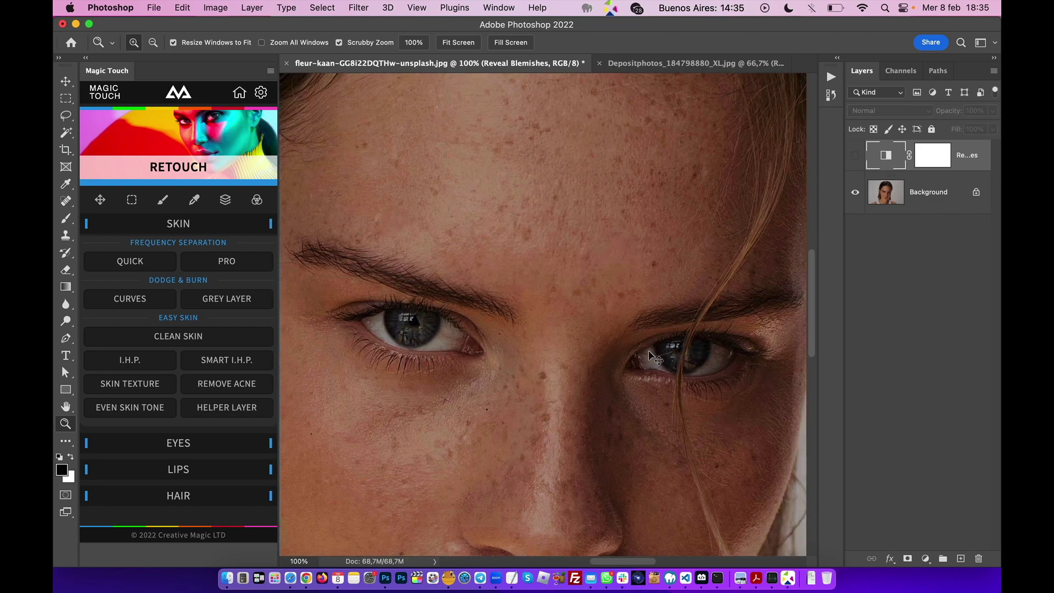
scroll(650, 352, "up", 1)
left_click(649, 352, "alt")
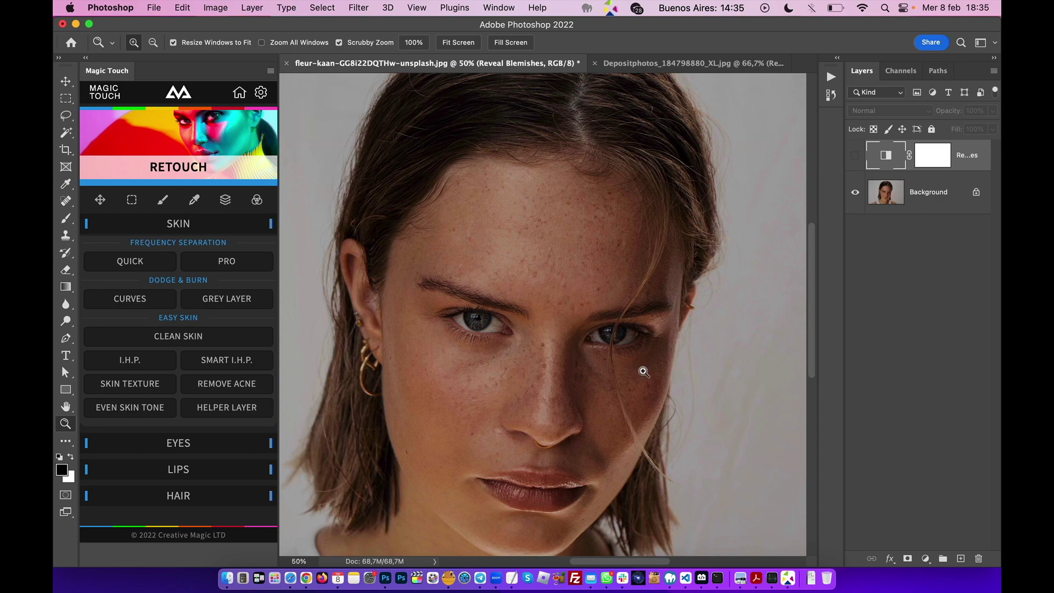
left_click(855, 156)
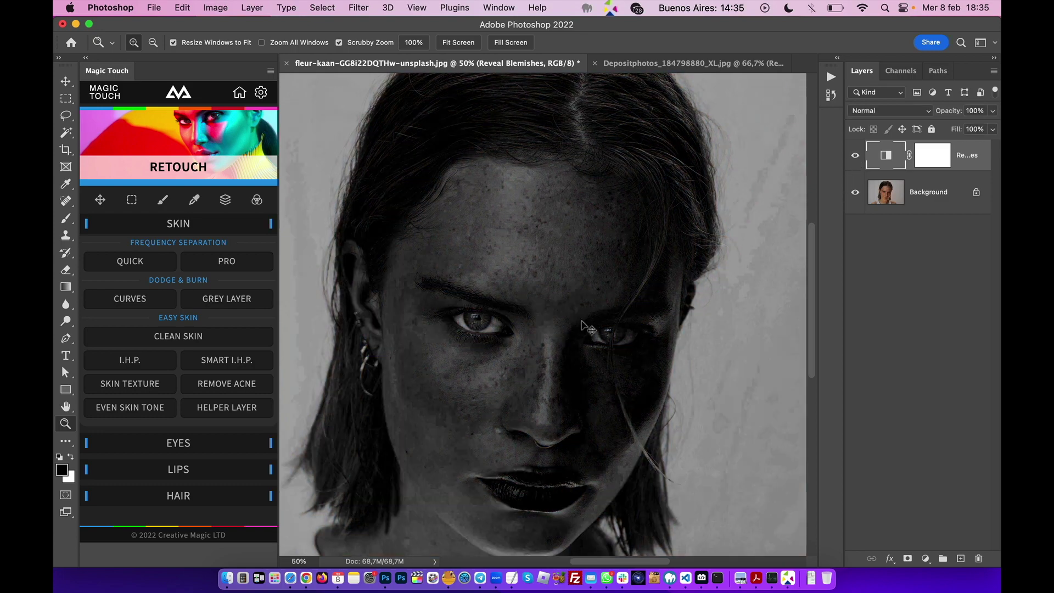
Step: Examine the freckles on the forehead, nose and cheeks of the fleur-kaan portrait under the helper layer
left_click(586, 326)
scroll(583, 324, "up", 3)
scroll(549, 182, "up", 2)
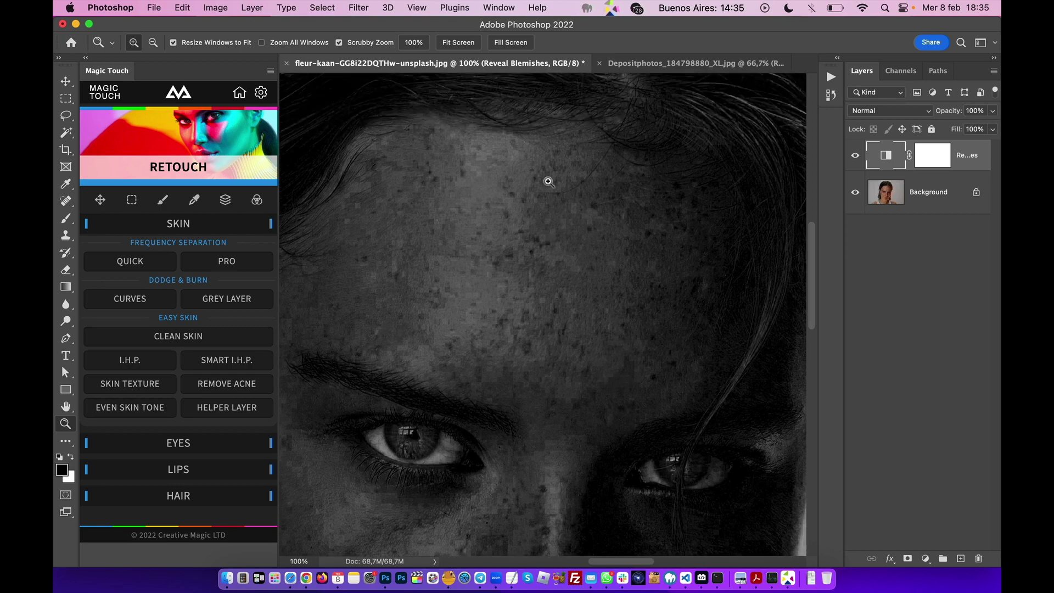
left_click(451, 252)
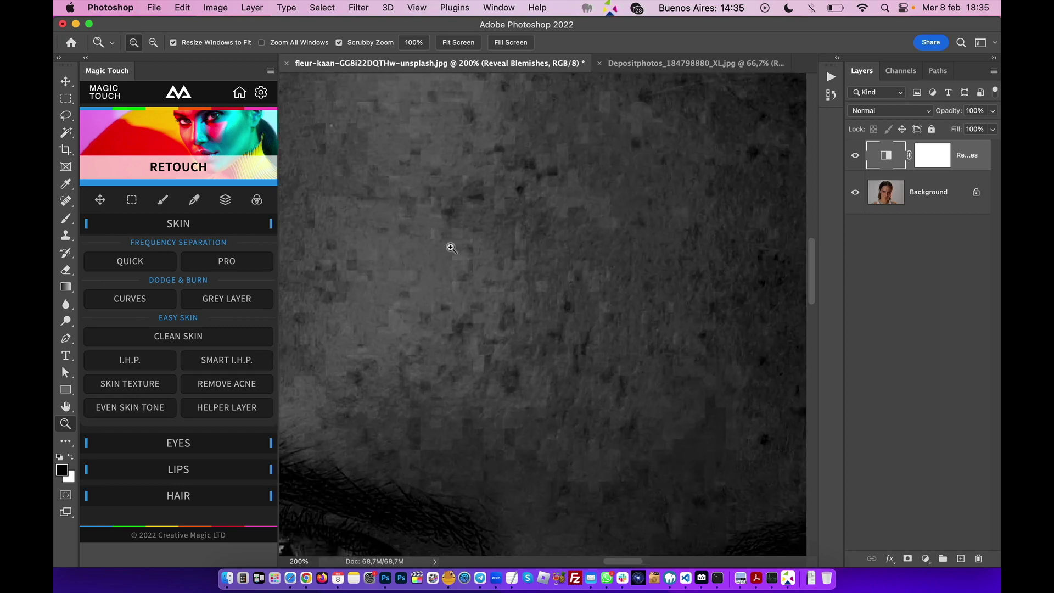
scroll(494, 250, "up", 3)
scroll(494, 249, "left", 1)
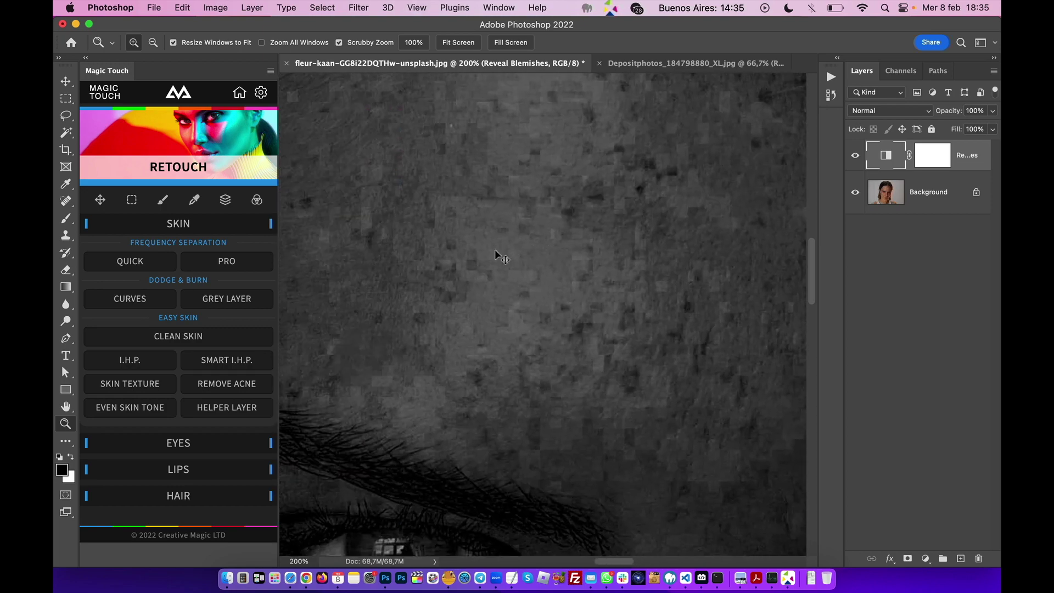
left_click(496, 254, "alt")
scroll(557, 278, "right", 1)
scroll(559, 281, "down", 4)
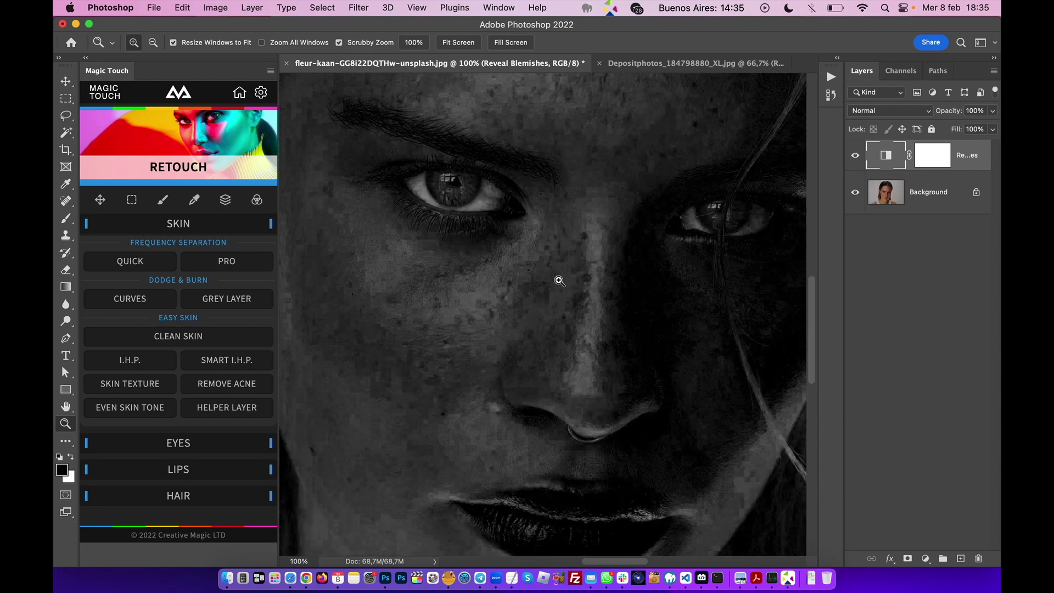
scroll(560, 280, "up", 1)
scroll(560, 280, "right", 1)
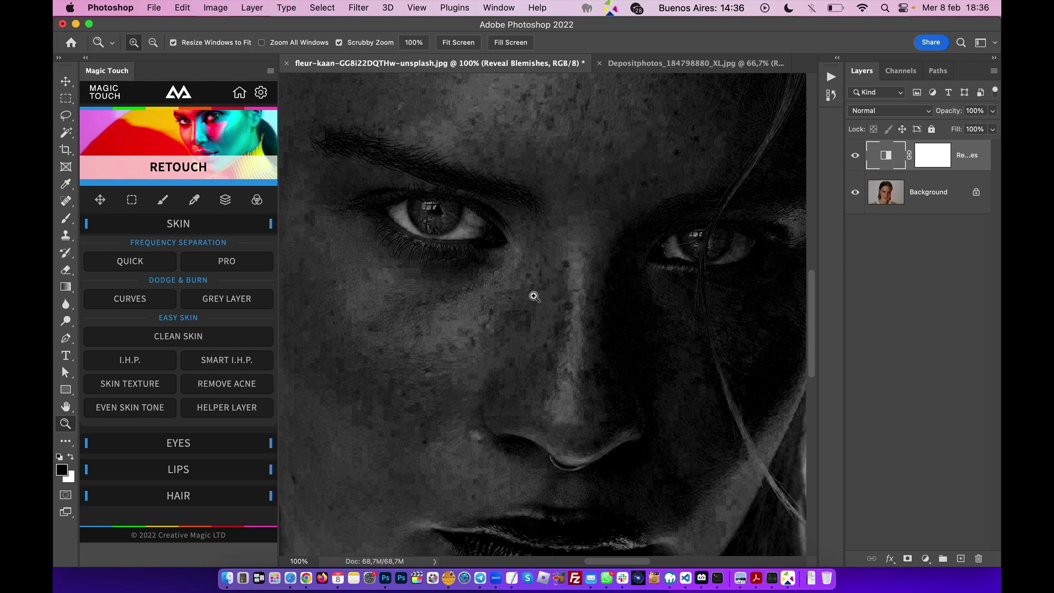
Step: Return to the Depositphotos portrait and toggle its Reveal Blemishes layer off and on to compare the skin
left_click(623, 65)
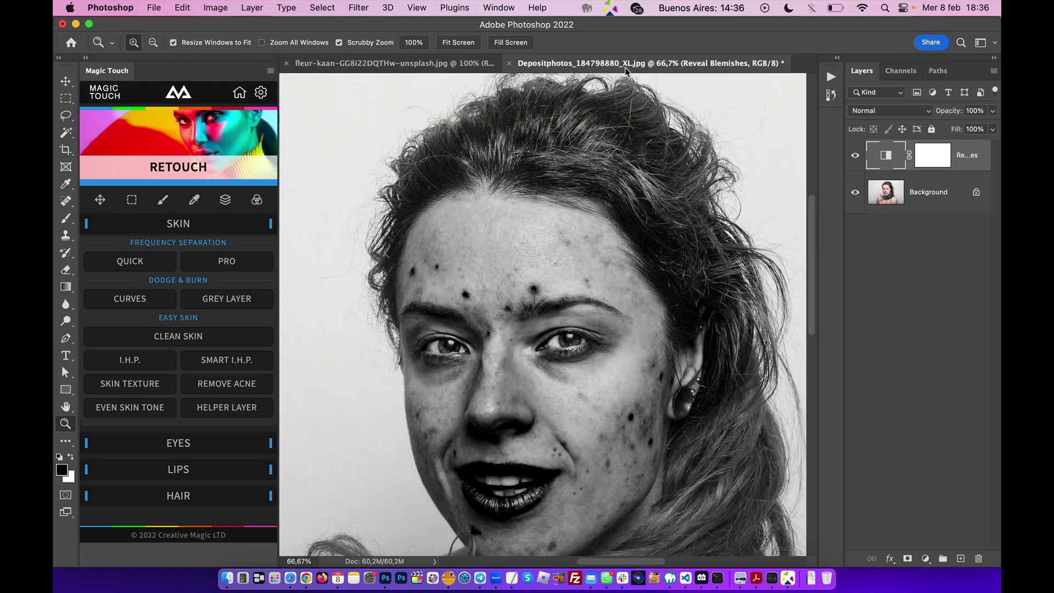
scroll(594, 258, "down", 2)
left_click(858, 158)
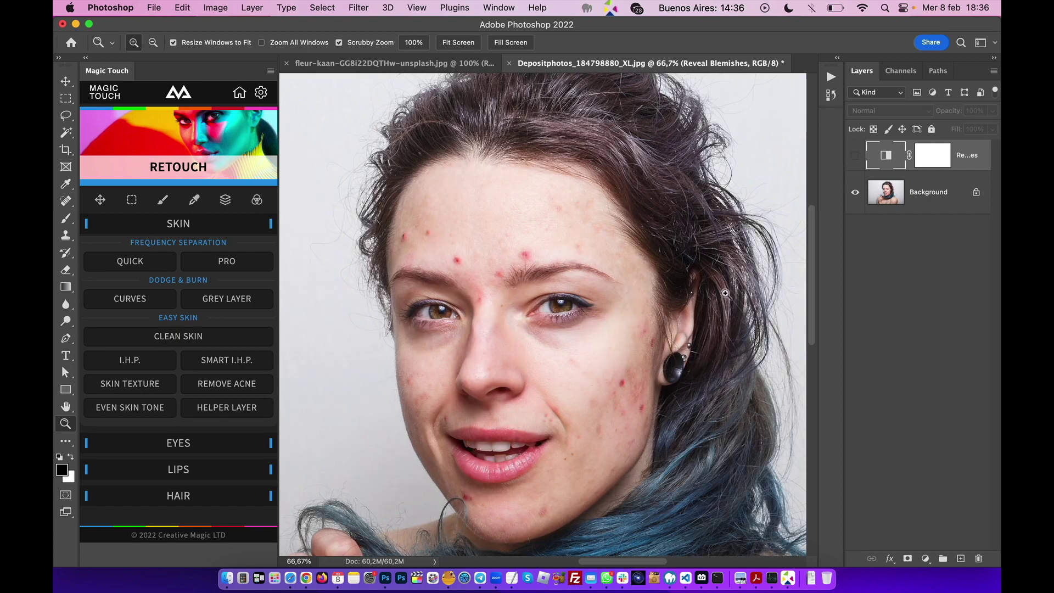
scroll(784, 246, "down", 1)
left_click(855, 158)
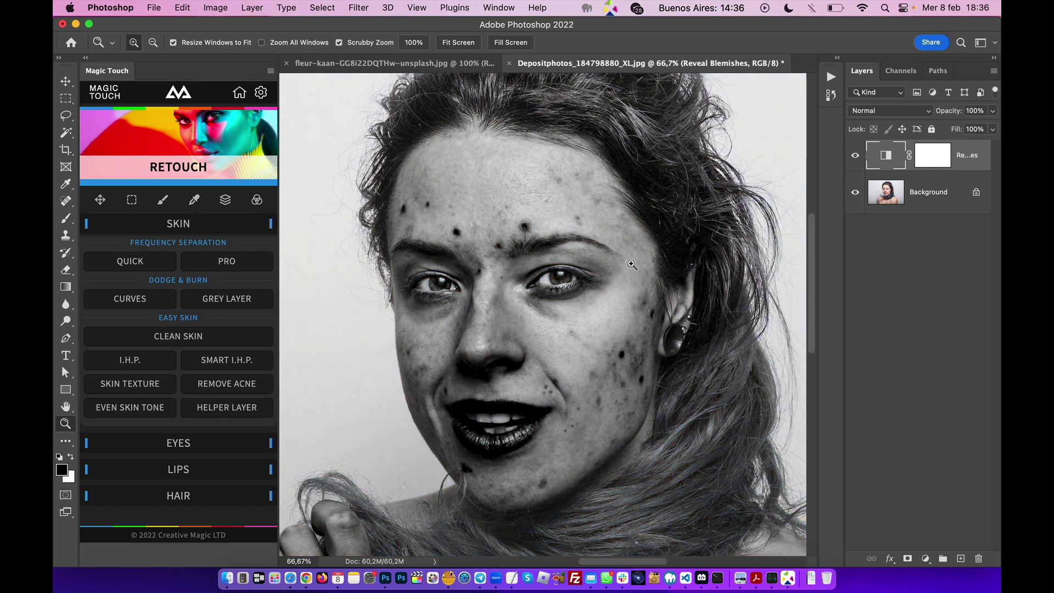
left_click(855, 156)
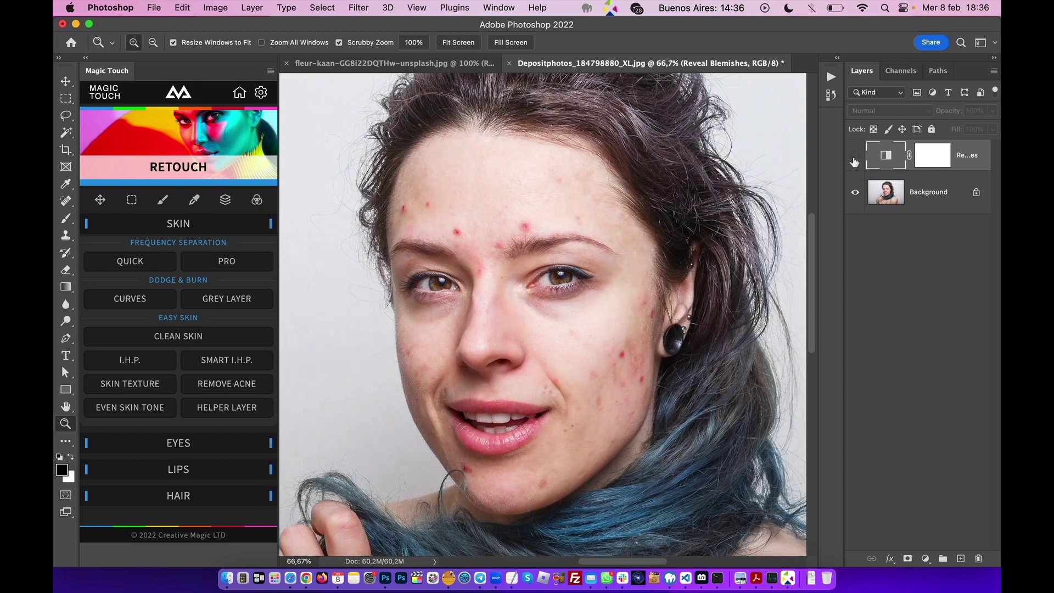
left_click(855, 159)
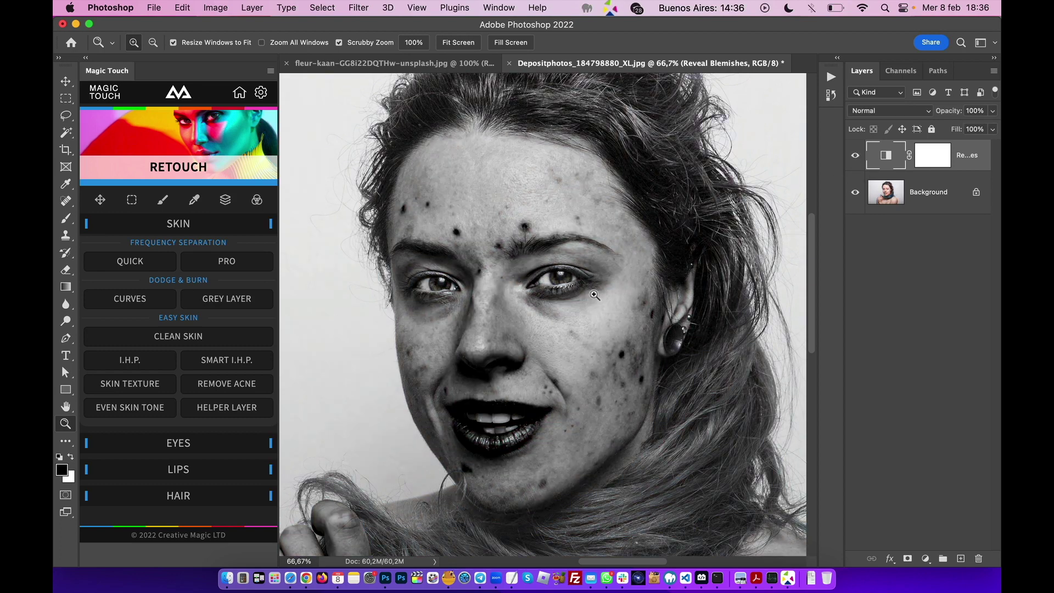
Step: Inspect the chin and neck skin at 200% magnification with the helper layer visible
left_click(550, 329)
left_click(551, 329)
scroll(551, 330, "down", 20)
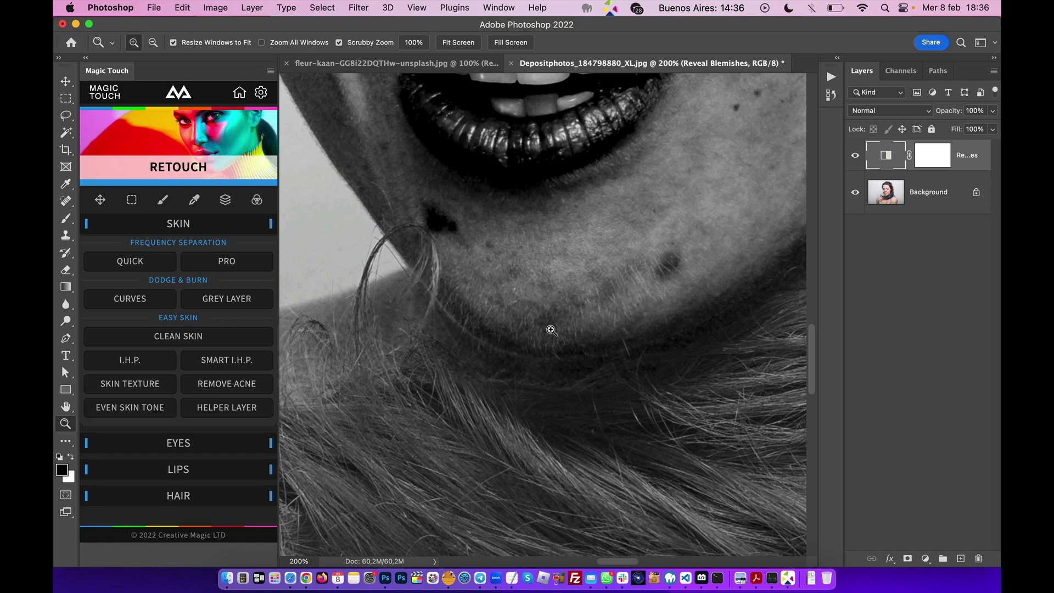
scroll(552, 330, "up", 5)
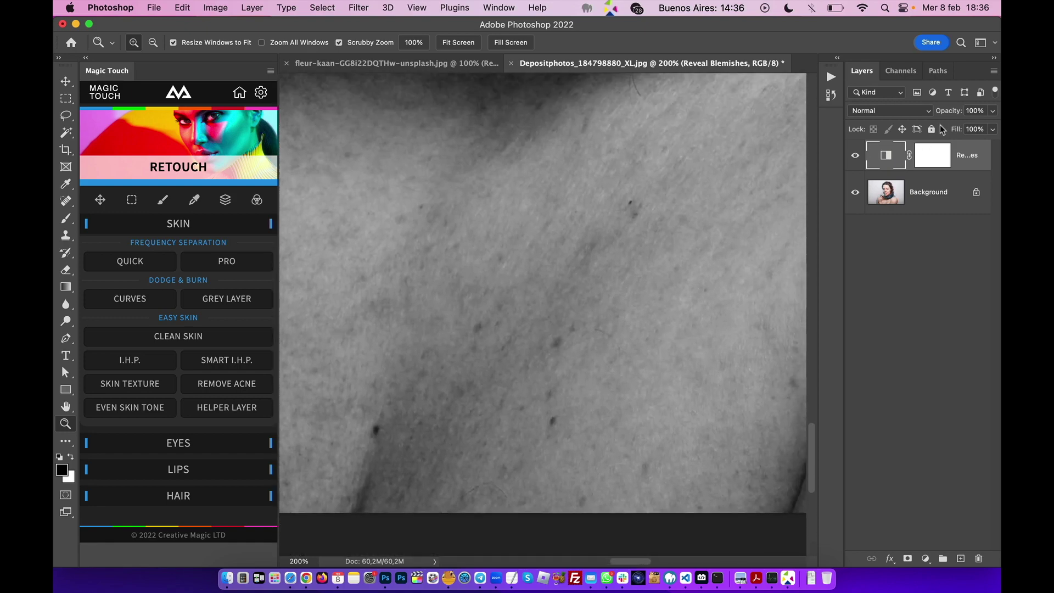
Step: After toggling the Reveal Blemishes layer off and on, set its Black & White adjustment to Reds -167 and Yellows -21
left_click(856, 155)
left_click(855, 155)
double_click(885, 159)
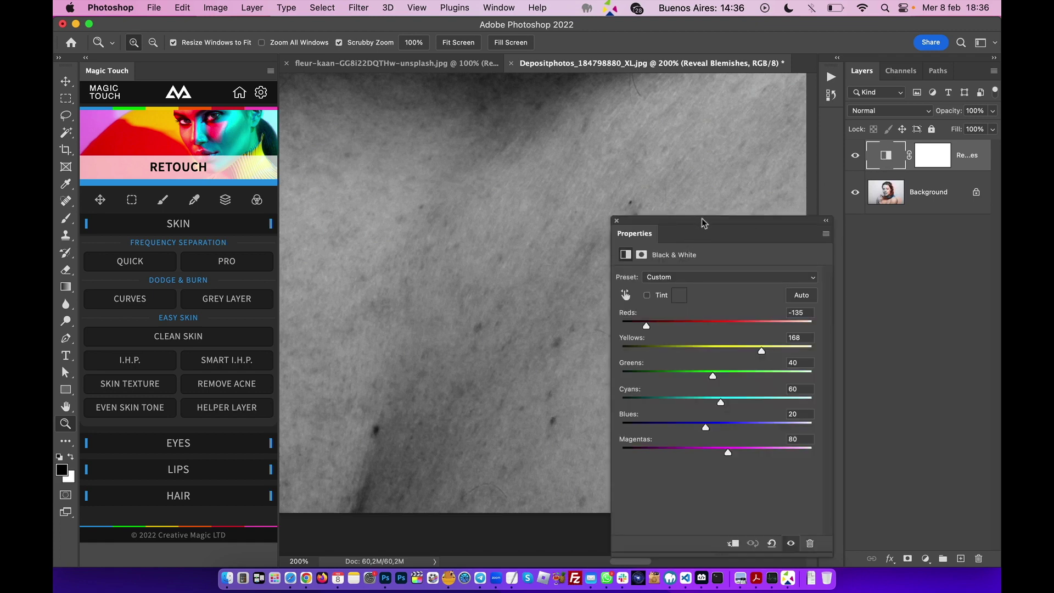
left_click_drag(704, 222, 650, 142)
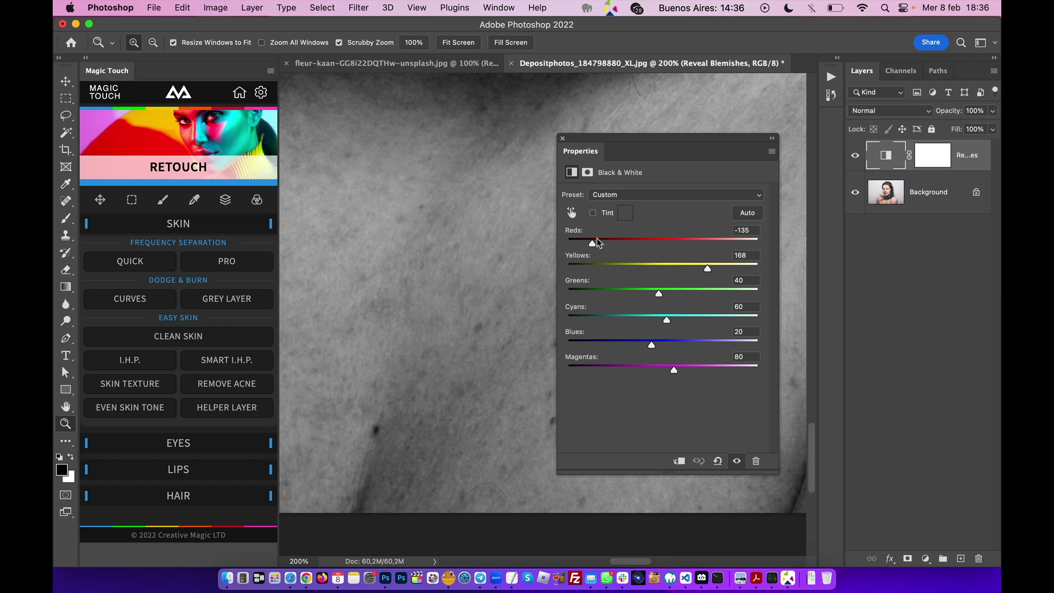
mouse_move(591, 245)
left_mouse_down()
mouse_move(633, 245)
mouse_move(581, 246)
left_mouse_up()
left_click_drag(707, 269, 618, 271)
key("ctrl+z")
left_click_drag(707, 269, 636, 270)
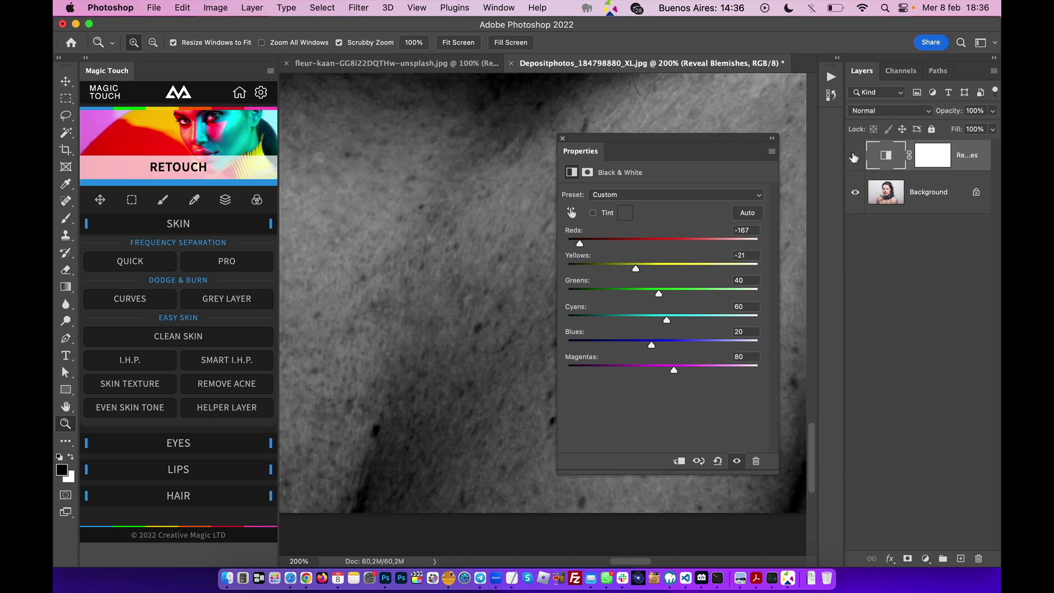
Step: Compare the neck skin with the adjusted Reveal Blemishes layer hidden and shown, leaving the layer visible
left_click(855, 156)
left_click(854, 156)
scroll(459, 245, "up", 3)
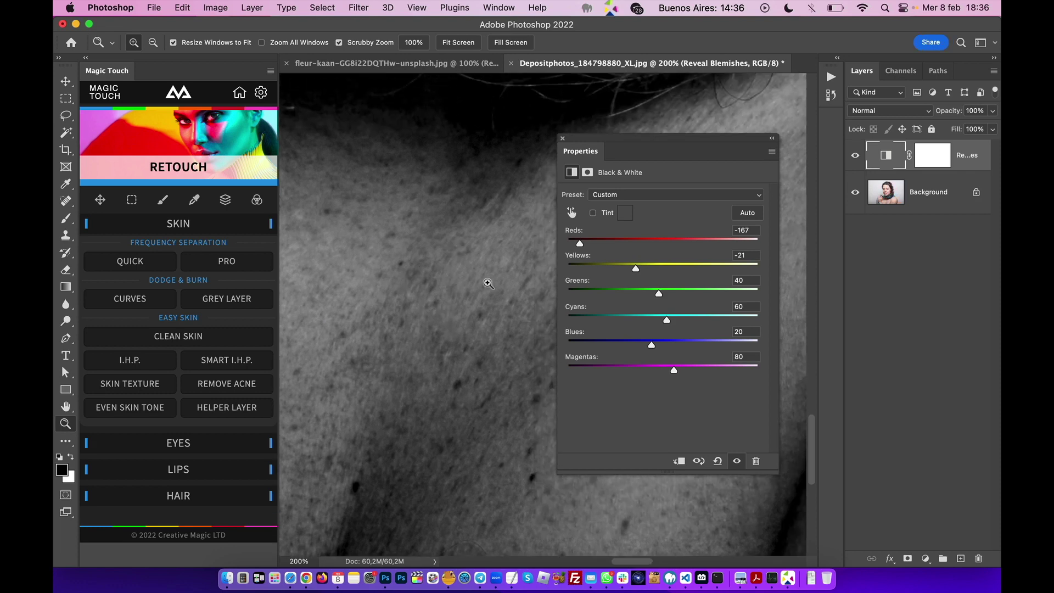
Step: Examine the blemishes on the face, neck, chest and shoulder at 66.7% magnification under the stronger helper layer
left_click(488, 283, "alt")
left_click(488, 283, "alt")
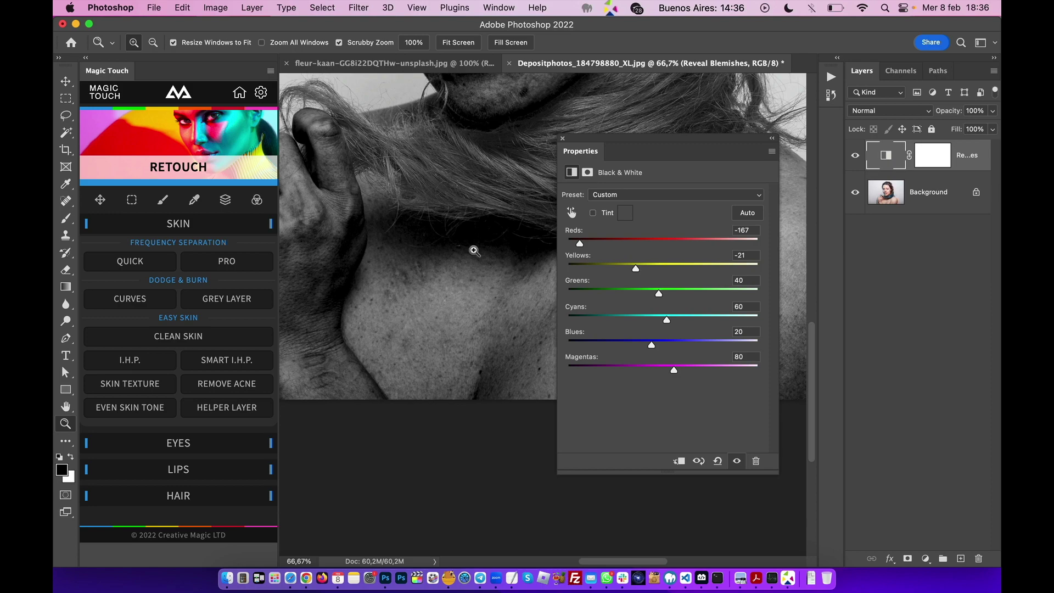
scroll(474, 251, "up", 6)
scroll(472, 237, "left", 2)
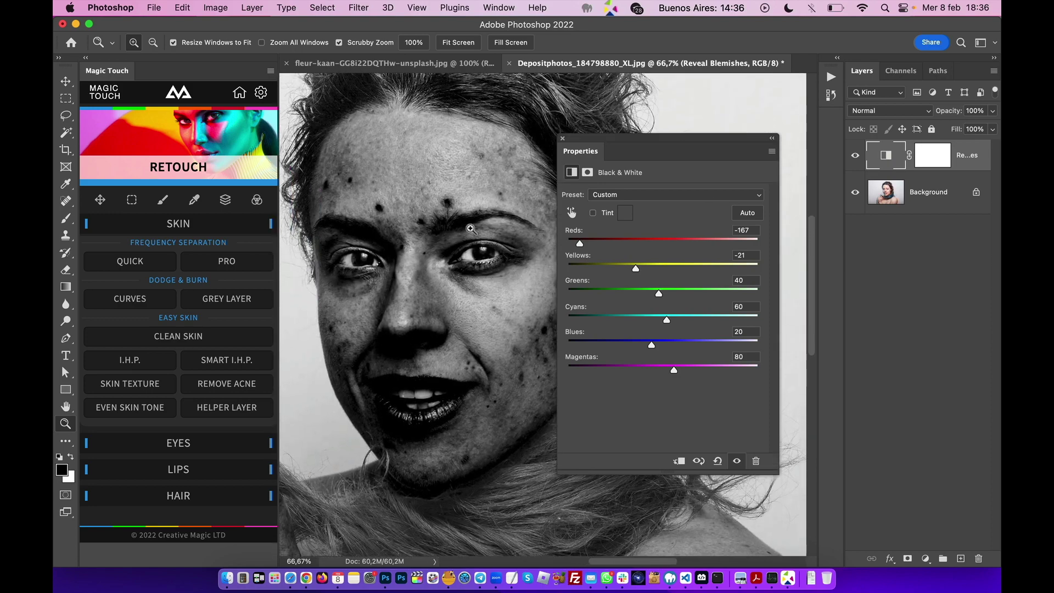
scroll(471, 229, "right", 3)
scroll(483, 248, "down", 8)
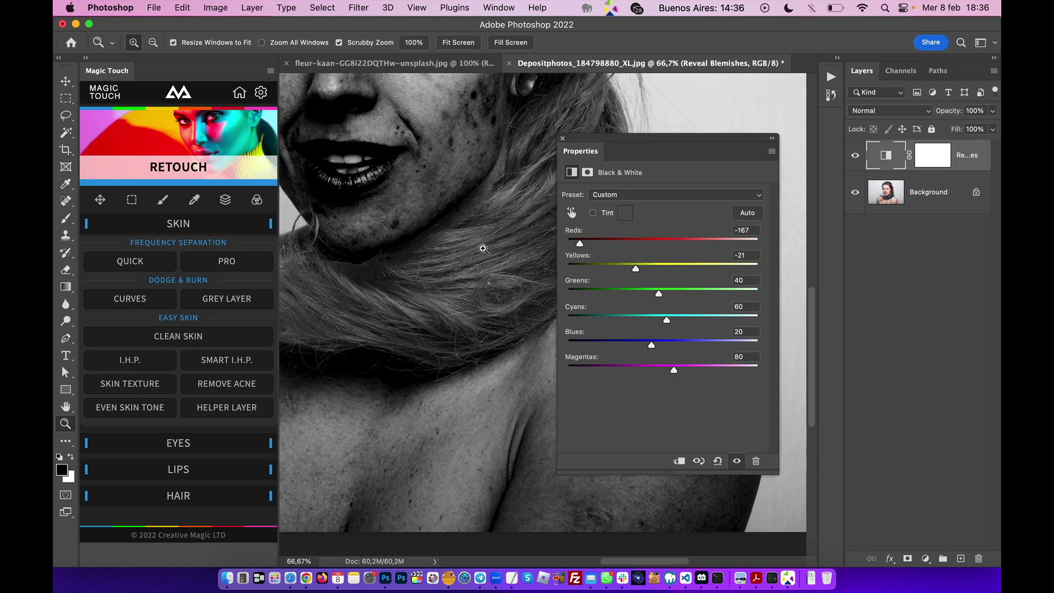
scroll(483, 248, "right", 3)
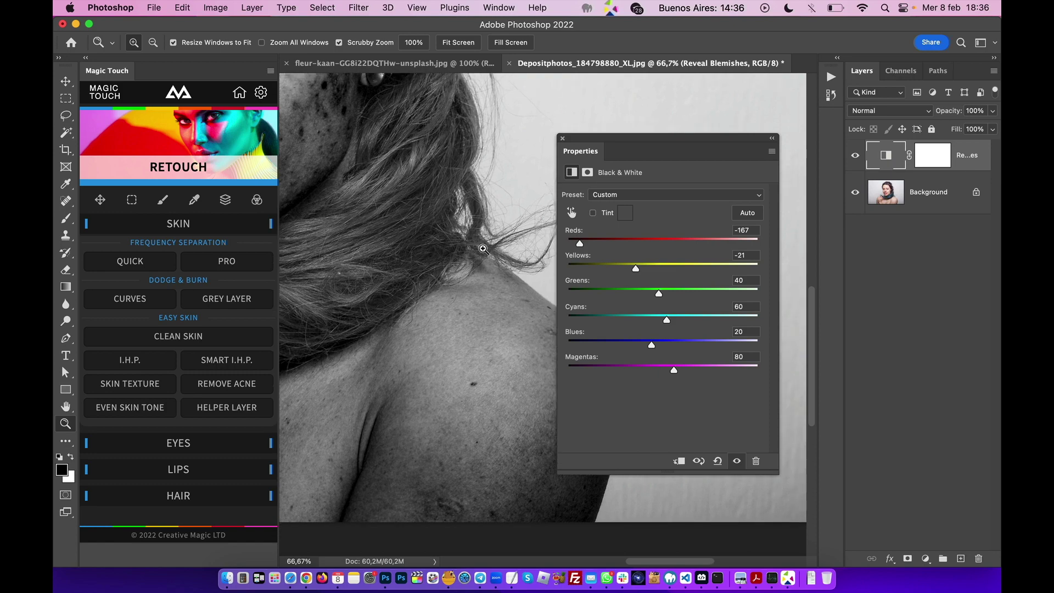
scroll(467, 190, "up", 8)
scroll(468, 190, "left", 2)
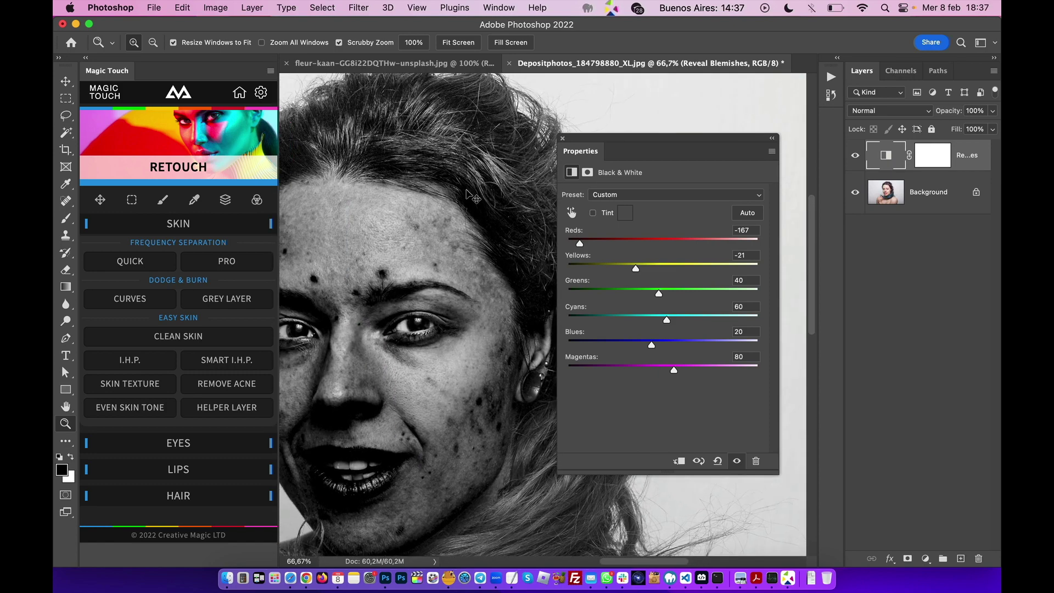
Step: Inspect the forehead at 200% magnification, comparing the spots with the Reveal Blemishes layer hidden and shown
left_click(467, 190)
left_click(467, 190)
scroll(378, 230, "up", 5)
scroll(377, 230, "left", 3)
scroll(384, 236, "up", 2)
scroll(384, 236, "left", 3)
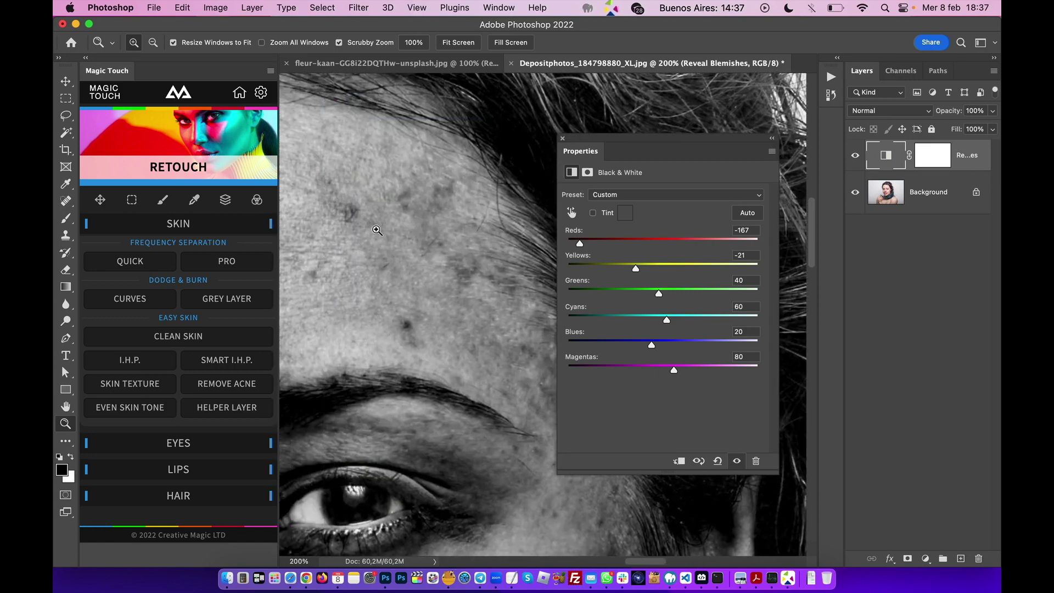
scroll(416, 250, "down", 2)
scroll(417, 251, "right", 2)
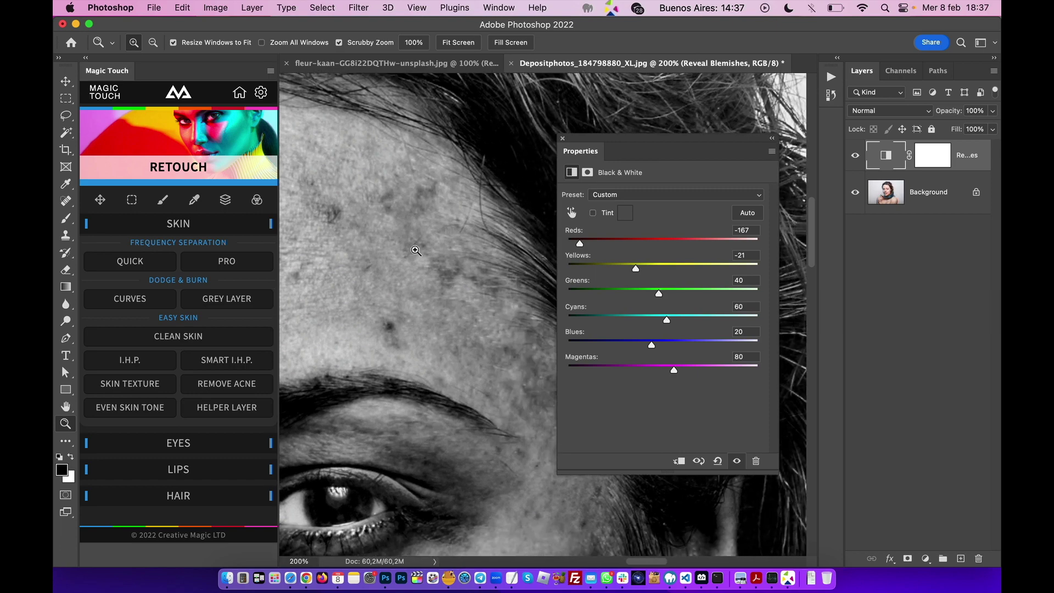
scroll(417, 251, "down", 1)
left_click(856, 156)
left_click(855, 156)
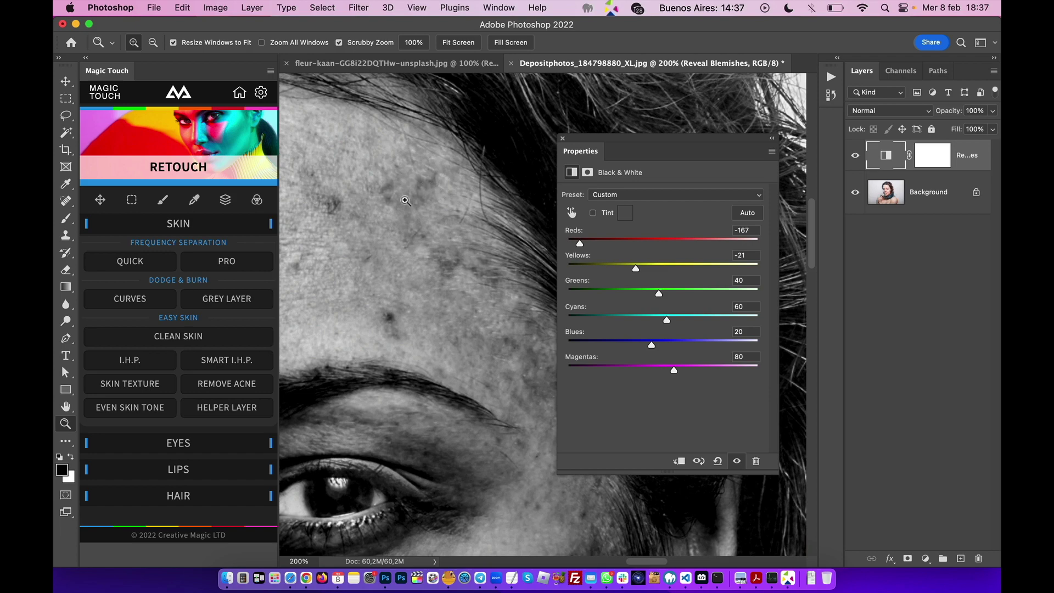
Step: Set the Yellows of the Reveal Blemishes adjustment to 229 while viewing the blemished cheek beside the ear
scroll(442, 277, "down", 3)
scroll(442, 277, "right", 1)
scroll(442, 278, "down", 5)
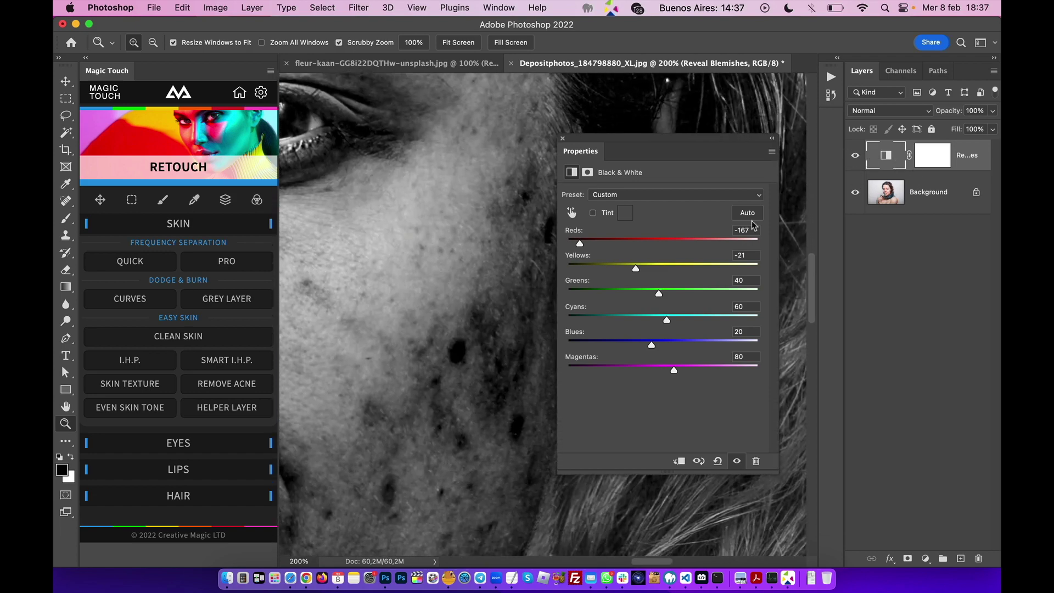
left_click_drag(636, 269, 731, 268)
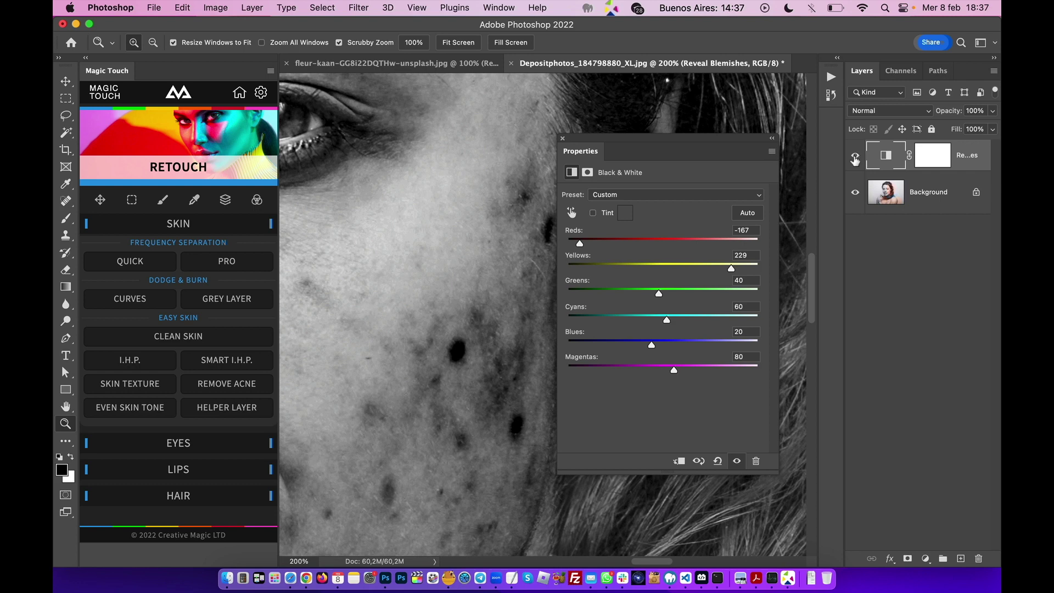
Step: Hide the Reveal Blemishes layer and run Remove Acne on the Background, accepting Dust & Scratches at radius 29 pixels and threshold 10
left_click(856, 157)
left_click(926, 193)
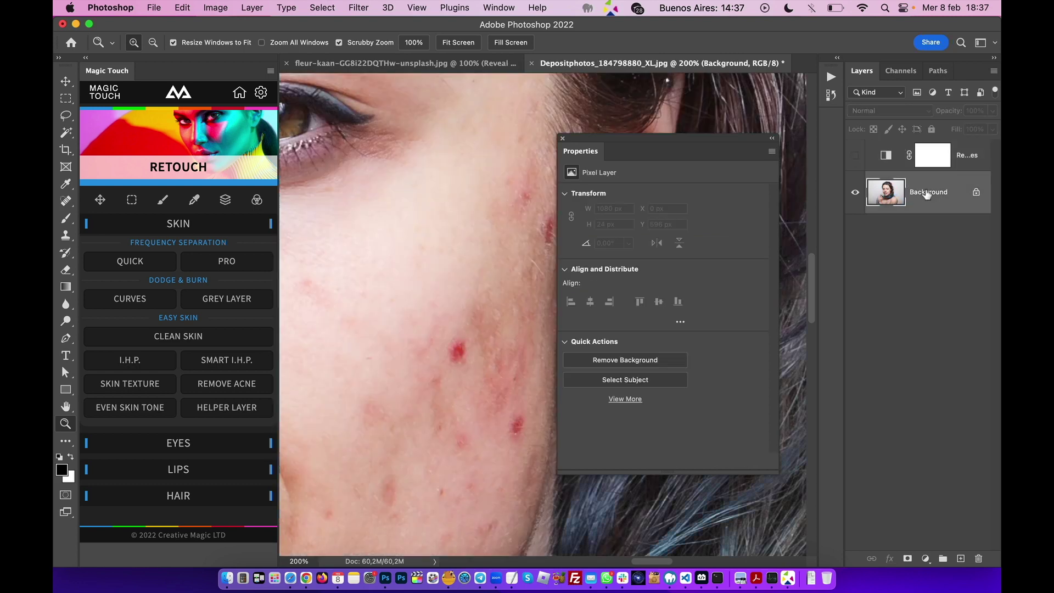
left_click(245, 388)
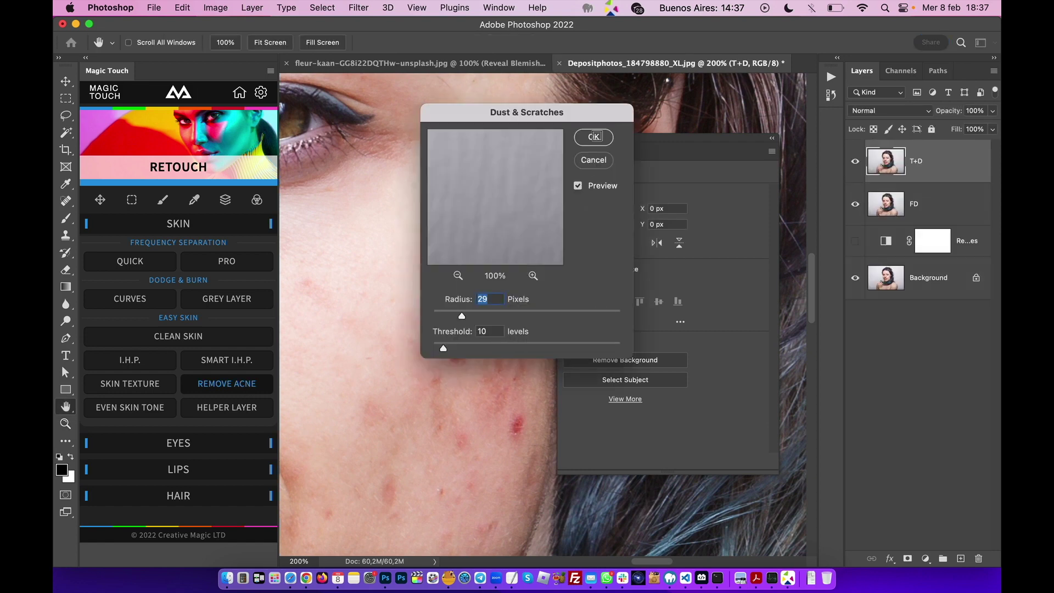
left_click(595, 136)
left_click(562, 138)
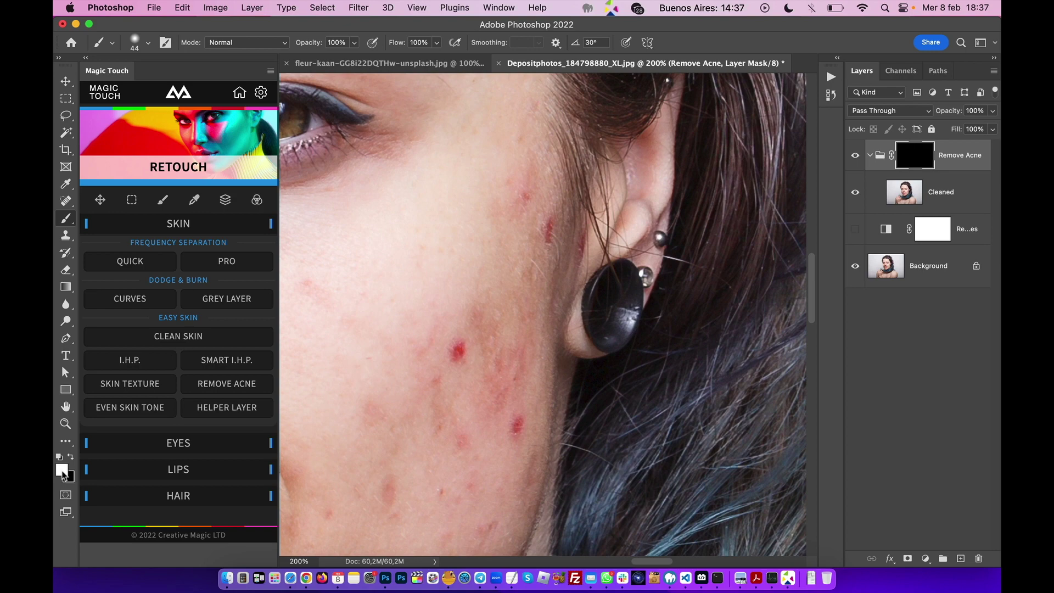
Step: Paint white on the Remove Acne group's mask over the red blemishes on the cheek near the earring
left_click(459, 350)
key("super+minus")
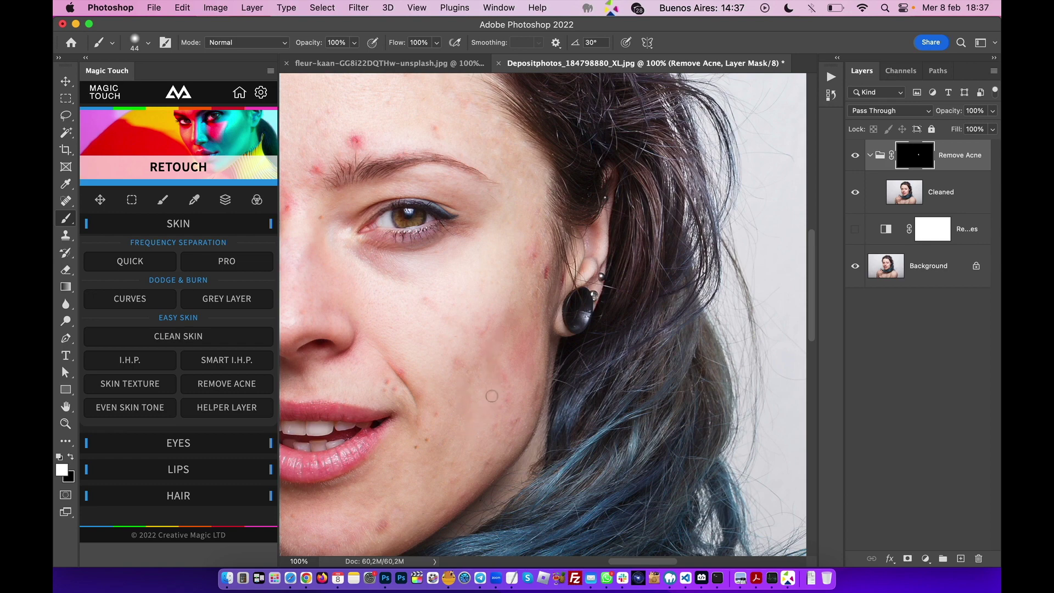
key("super+plus")
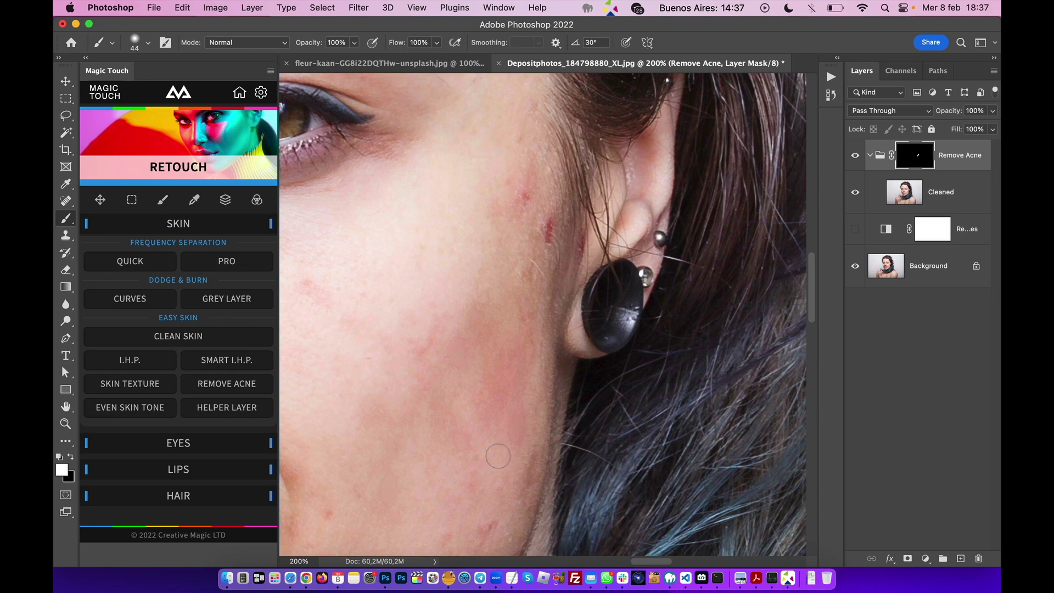
key("super+minus")
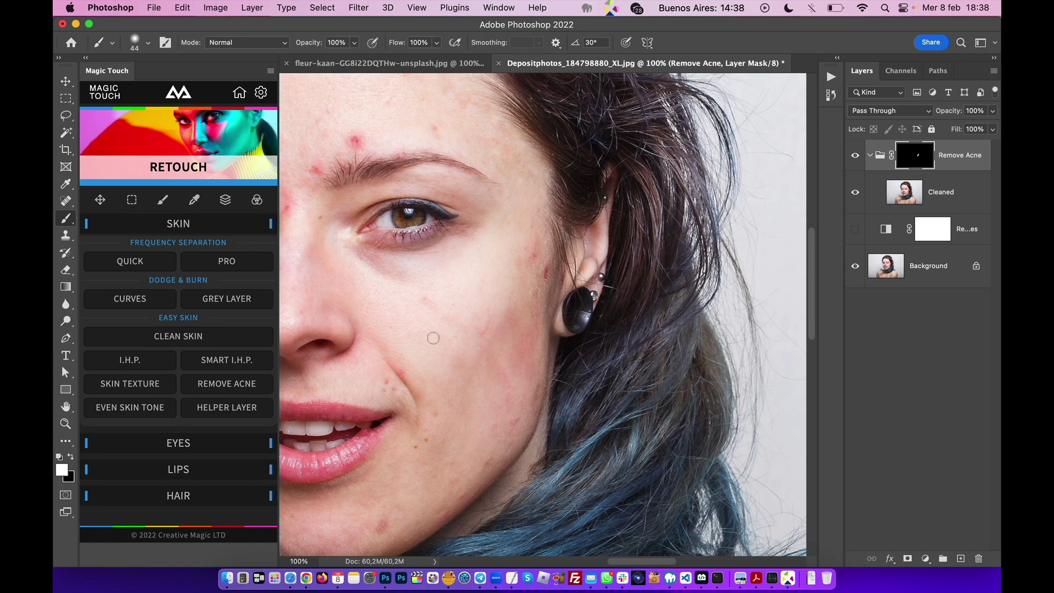
Step: Examine the forehead, nose, cheeks and chin at 100% magnification for the effect of the acne retouch
scroll(437, 343, "up", 2)
scroll(437, 344, "left", 2)
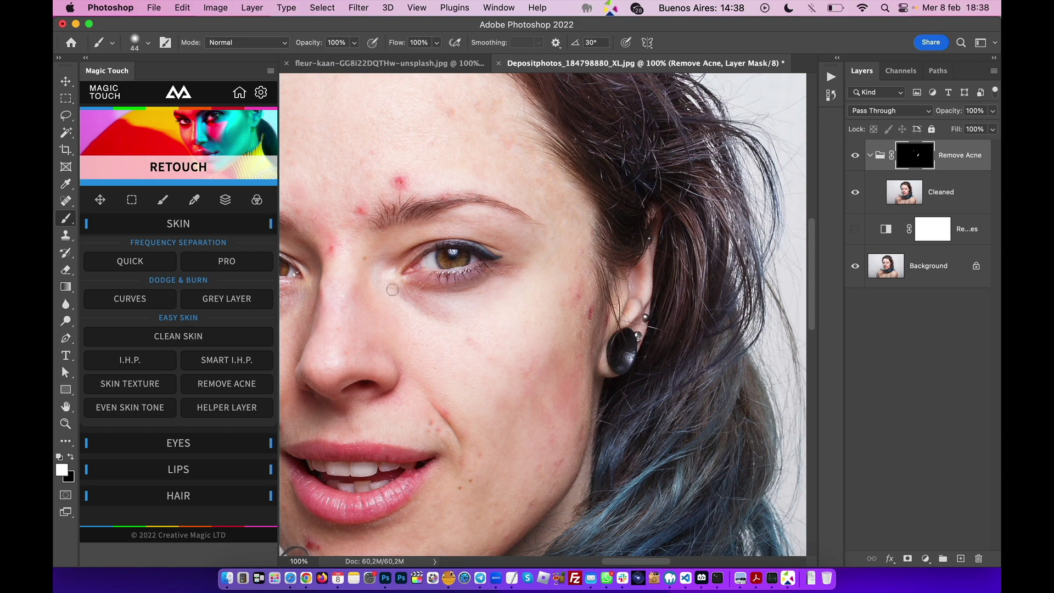
scroll(397, 303, "down", 1)
scroll(397, 303, "left", 1)
scroll(396, 302, "left", 2)
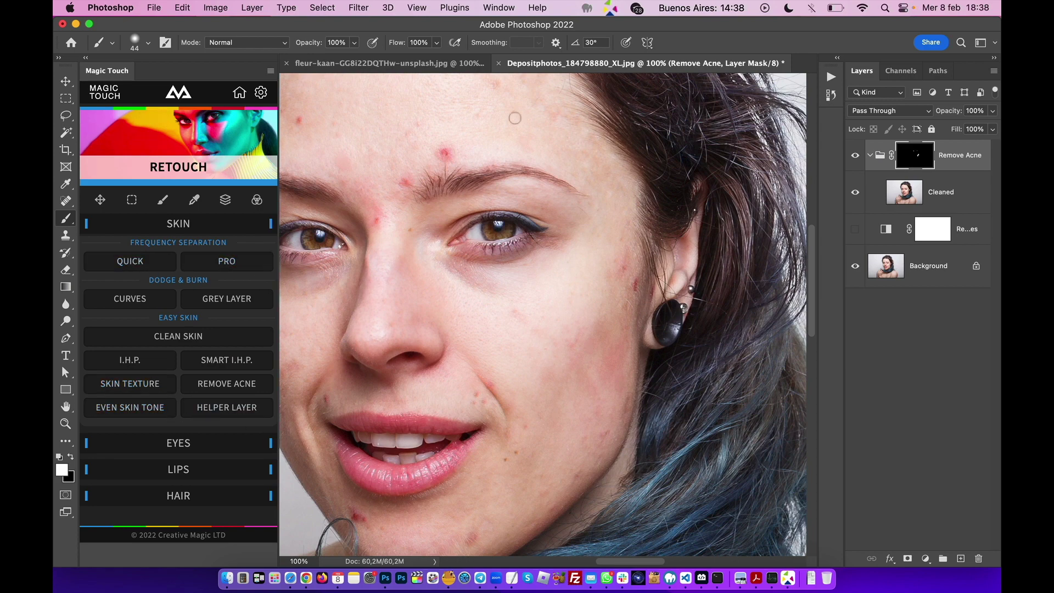
scroll(457, 309, "left", 5)
scroll(457, 308, "up", 2)
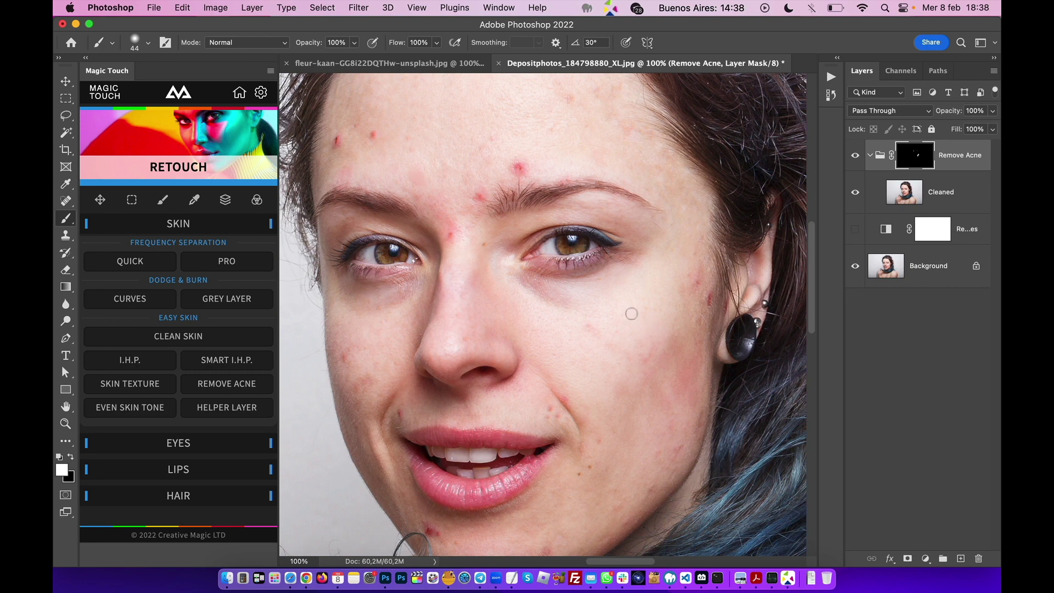
scroll(605, 330, "down", 3)
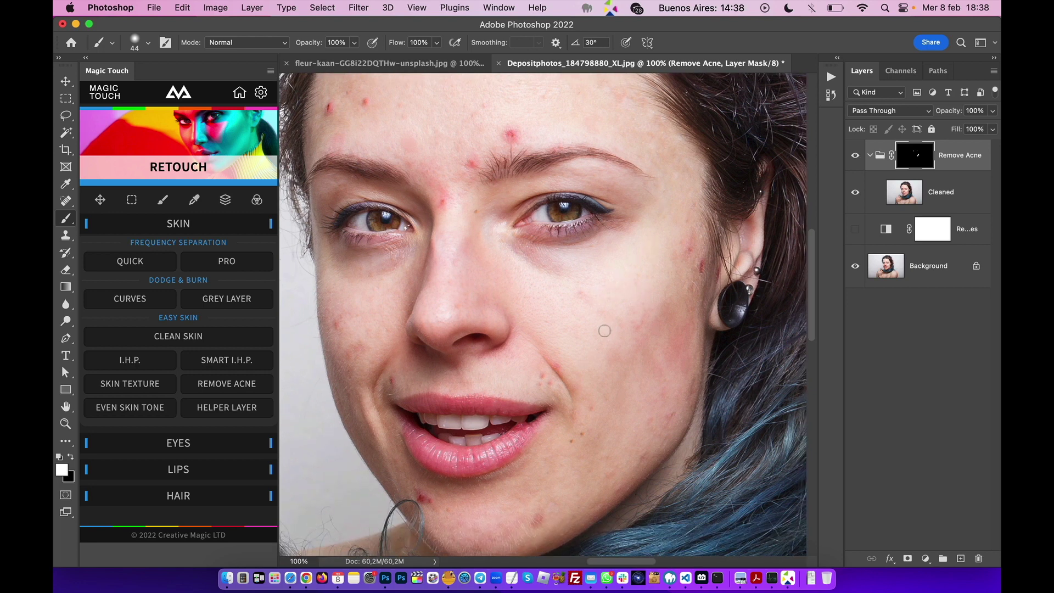